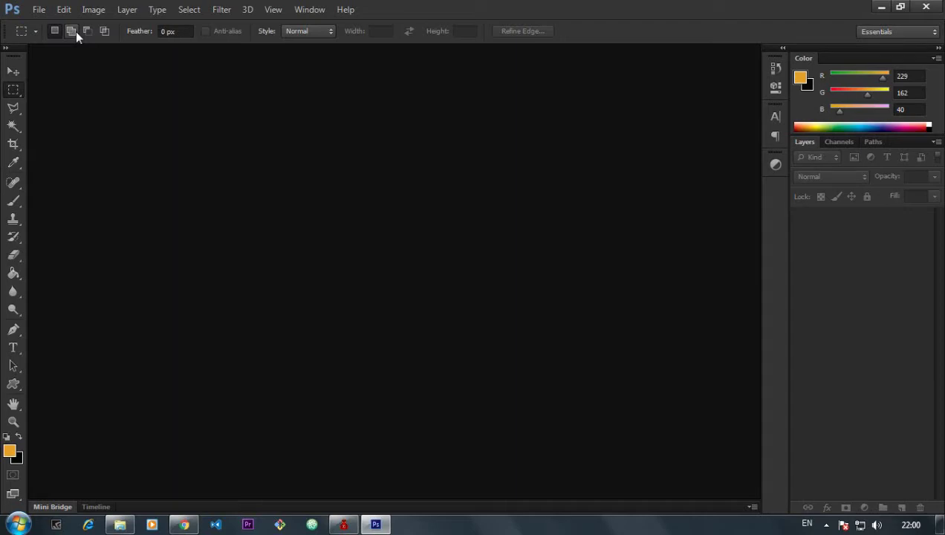
Step: Open photo 1 from the desktop in Windows Photo Viewer
key(super+d)
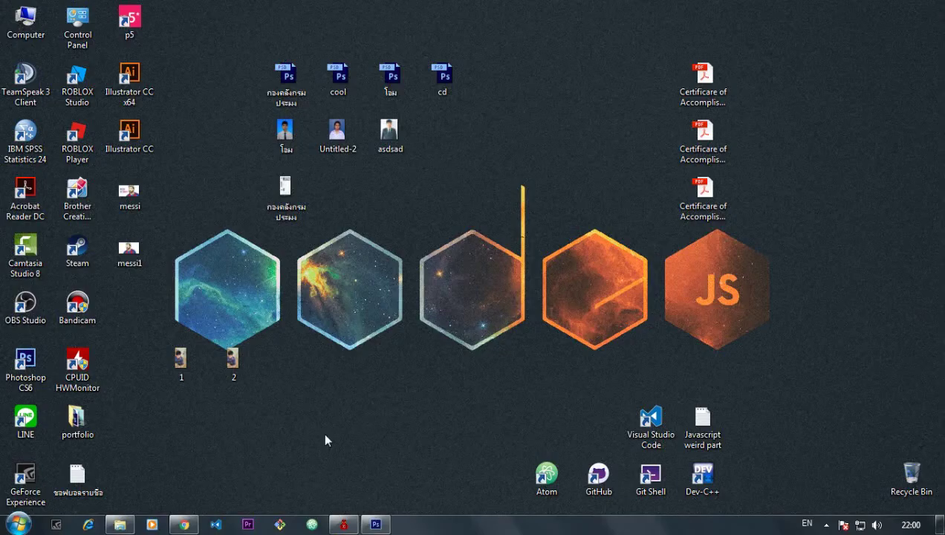
drag(287, 342, 143, 297)
click(167, 355)
double_click(167, 355)
Step: Snap photo 1 to the right half and open photo 2 beside it
key(super+Left)
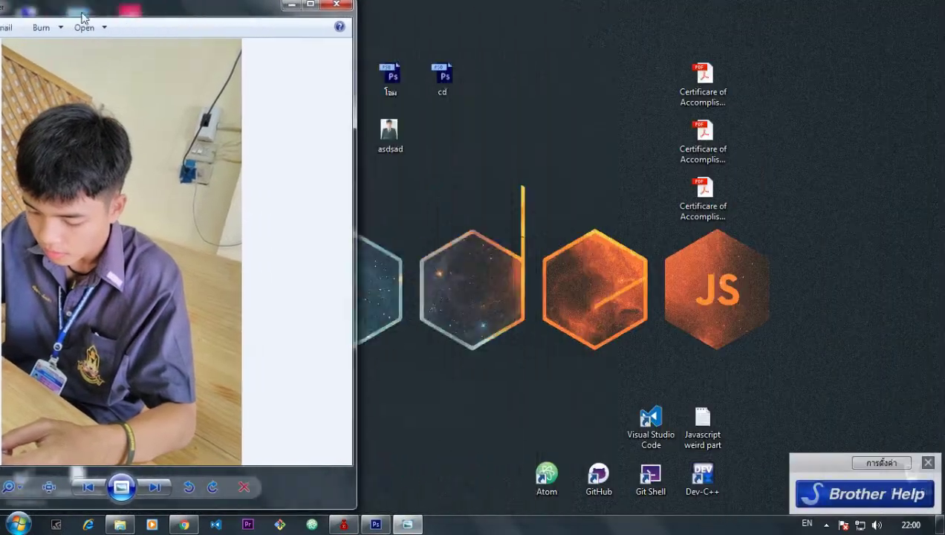
key(super+Right)
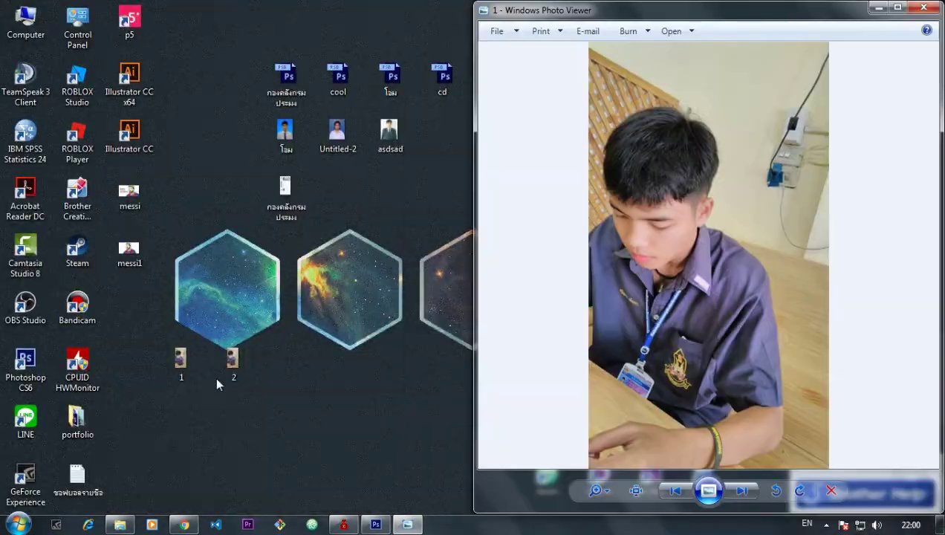
double_click(230, 364)
drag(630, 14, 5, 42)
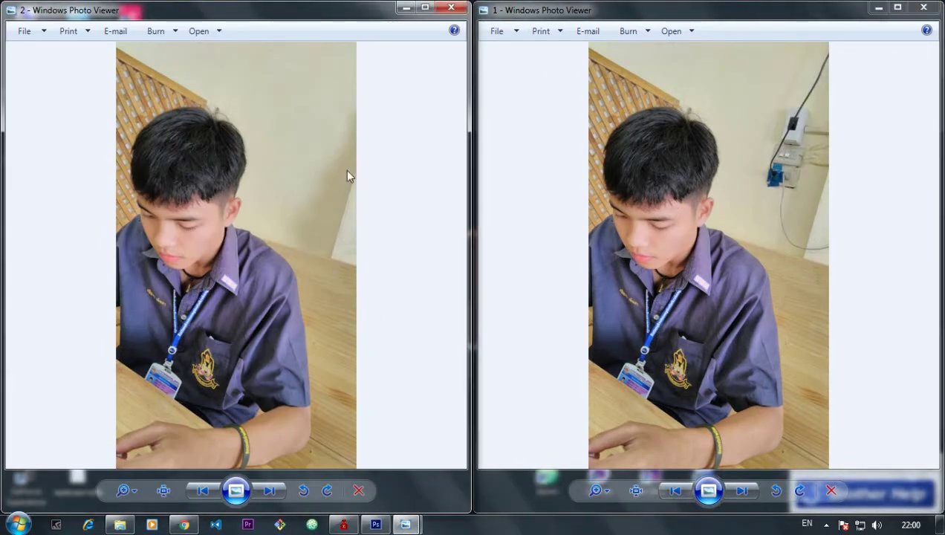
Step: Select Photoshop's Clone Stamp Tool, then close both Photo Viewer windows
click(376, 524)
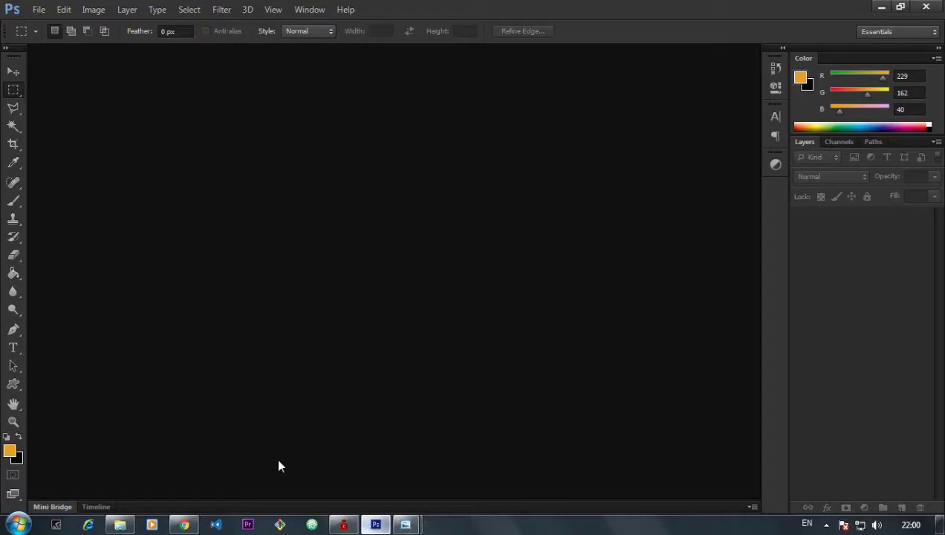
click(14, 223)
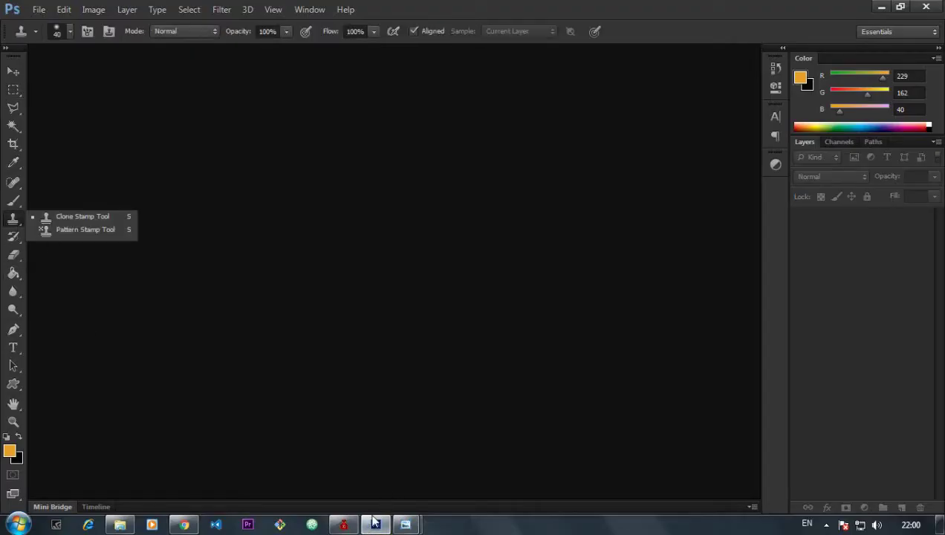
click(428, 457)
mouse_move(406, 525)
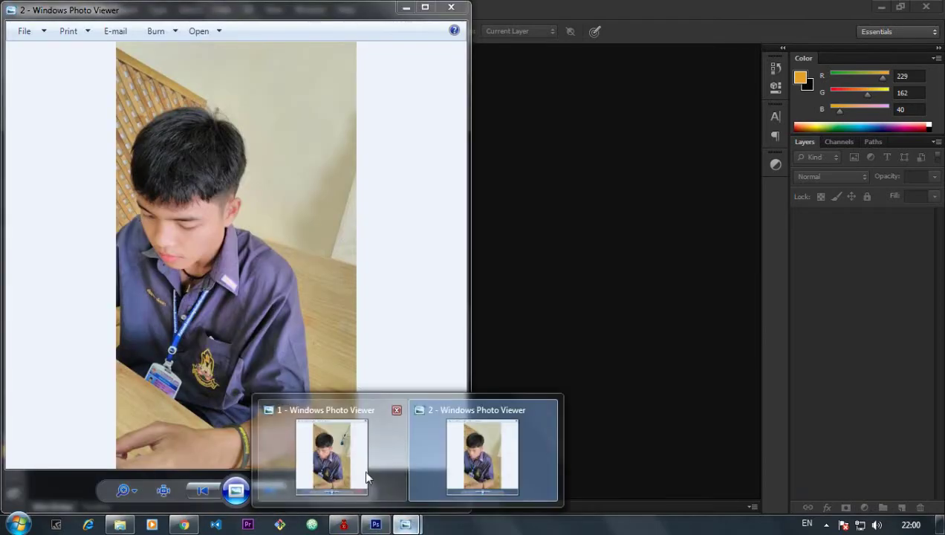
click(365, 475)
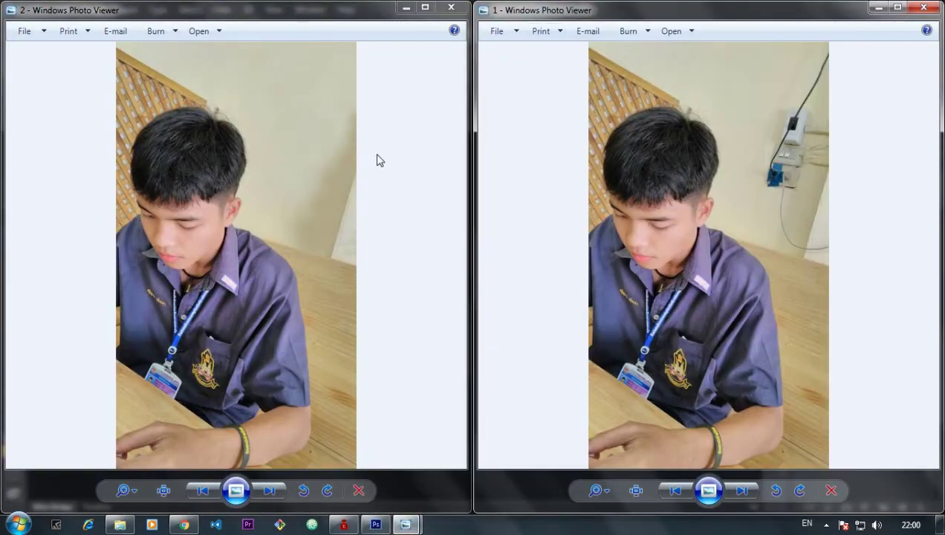
drag(338, 14, 584, 38)
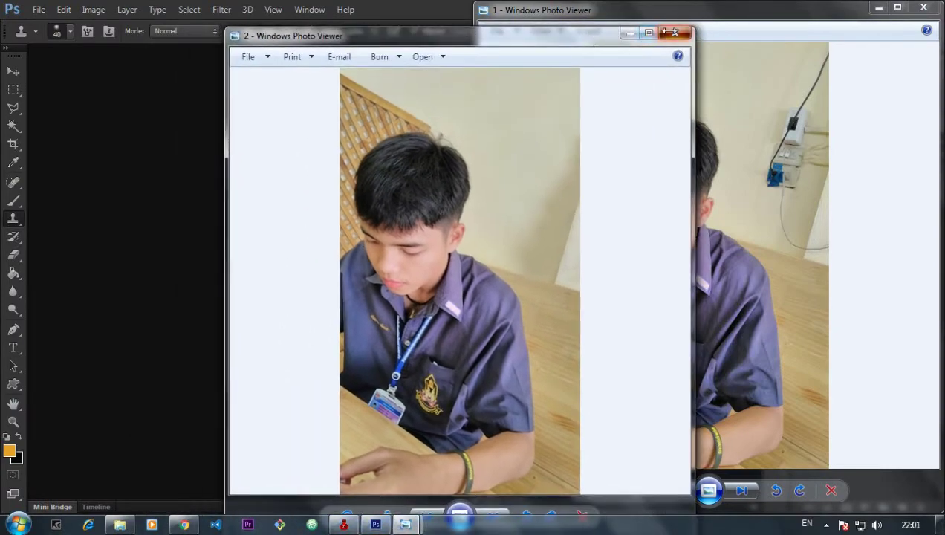
click(672, 34)
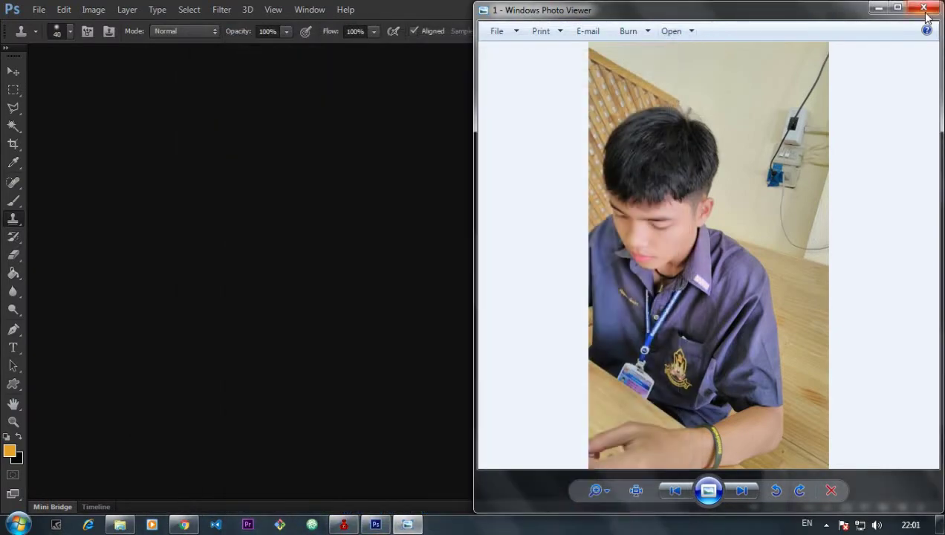
click(924, 8)
Step: Drag photo 2 into Photoshop, then close the 2.jpg document
double_click(741, 7)
drag(233, 359, 743, 204)
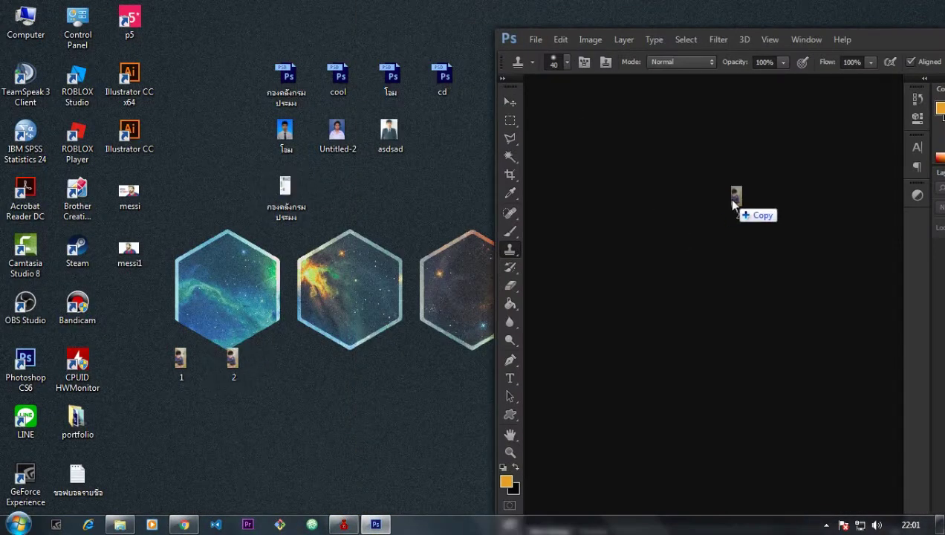
double_click(873, 37)
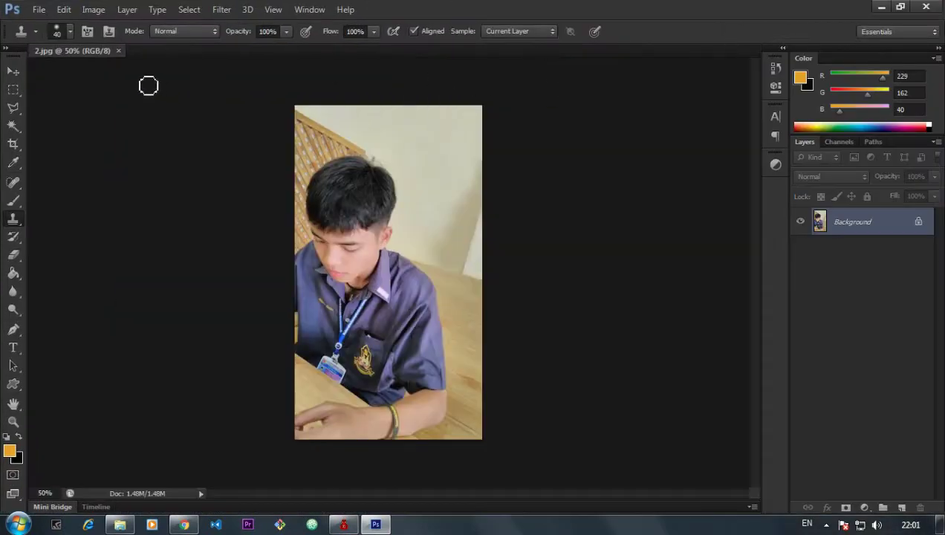
click(118, 51)
Step: Drag 1.jpg into Photoshop and maximise the Photoshop window
drag(728, 8, 728, 42)
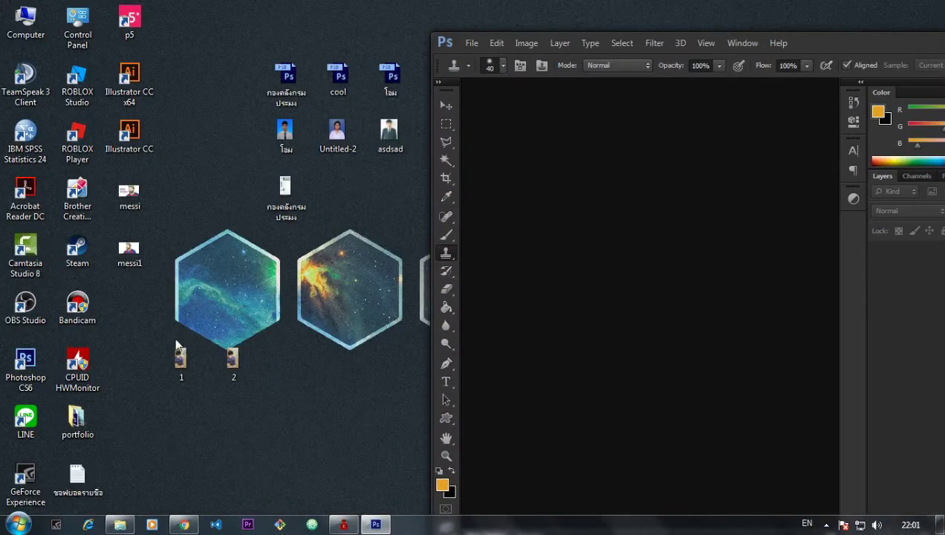
drag(178, 346, 666, 246)
double_click(826, 38)
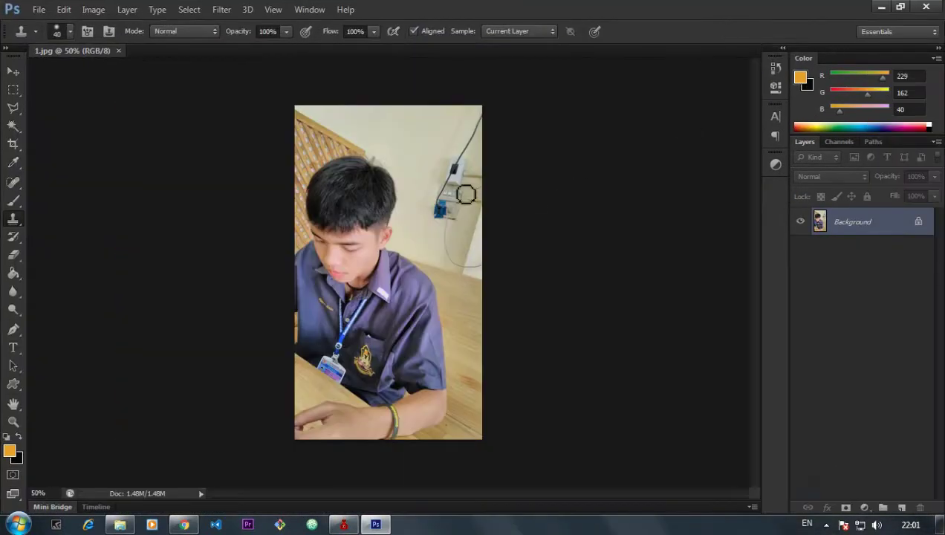
scroll(417, 151, up, 3)
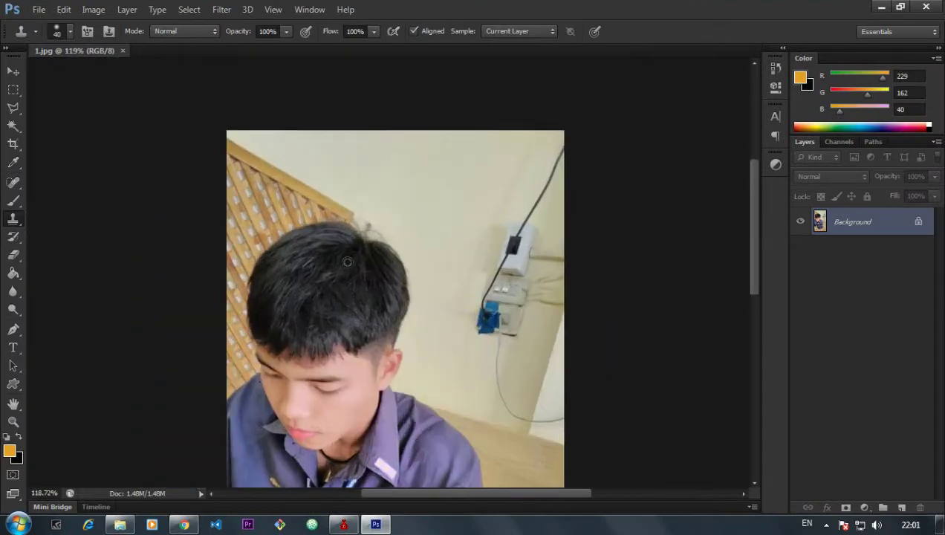
Step: Convert the locked Background into an editable Layer 0, then bring up the lasso tool variants
double_click(886, 235)
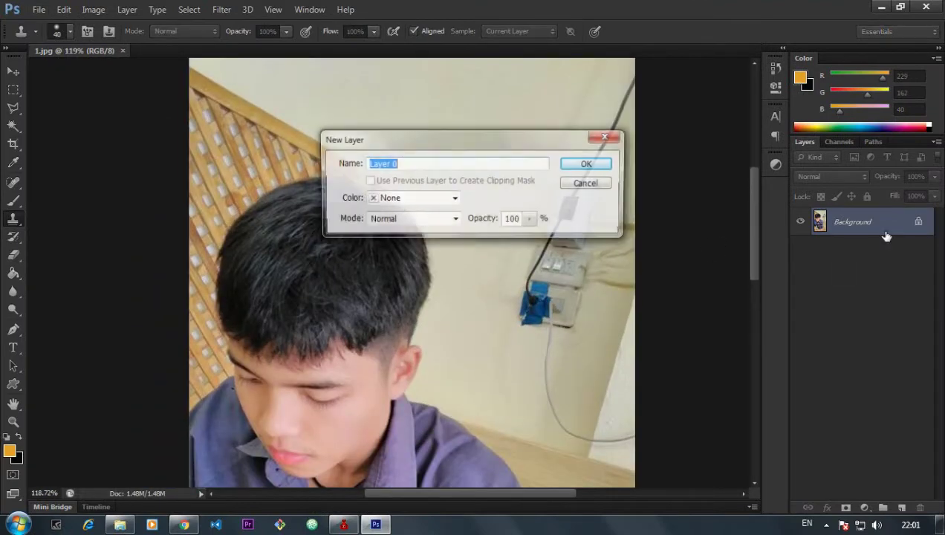
click(598, 167)
scroll(475, 224, down, 2)
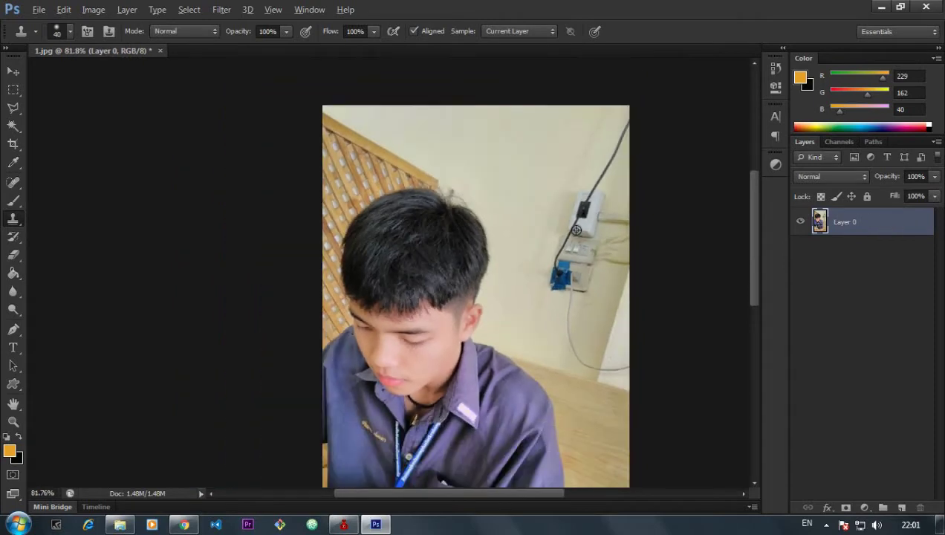
scroll(475, 223, up, 4)
scroll(350, 233, up, 1)
scroll(599, 242, down, 2)
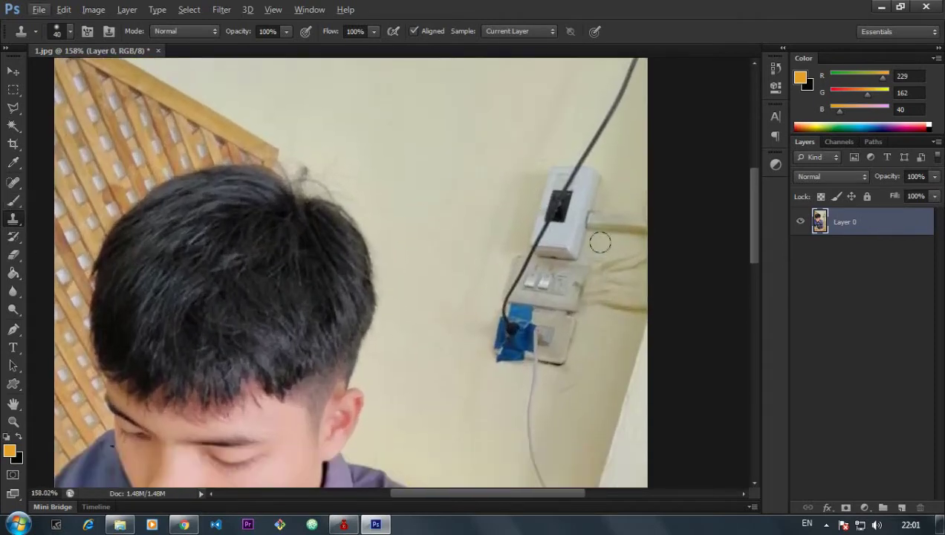
scroll(616, 290, down, 1)
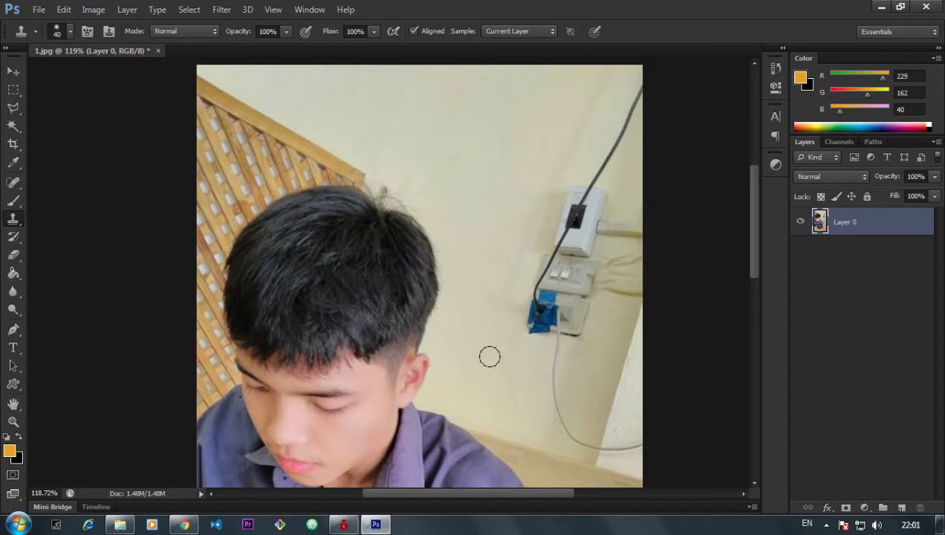
scroll(595, 322, down, 2)
scroll(670, 286, down, 1)
scroll(694, 272, up, 2)
scroll(616, 297, up, 2)
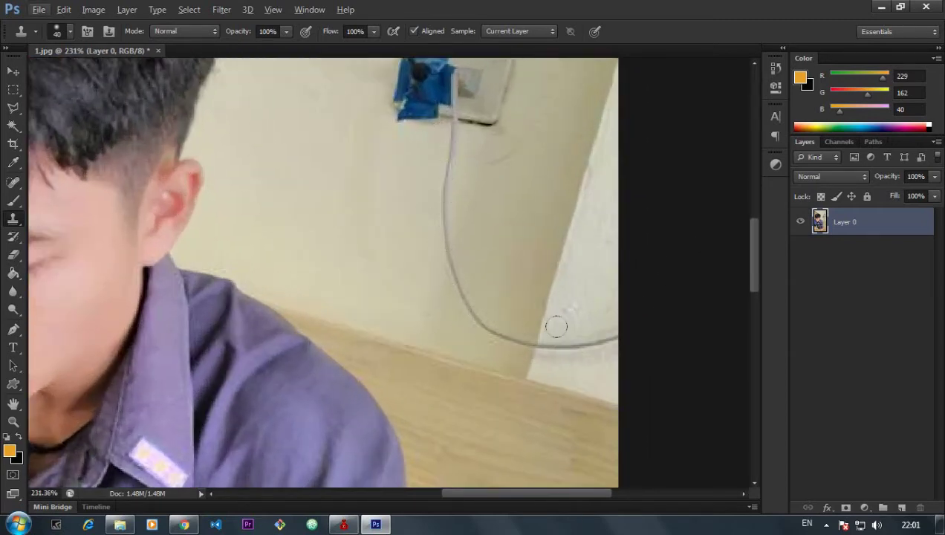
scroll(504, 346, down, 2)
scroll(611, 288, up, 2)
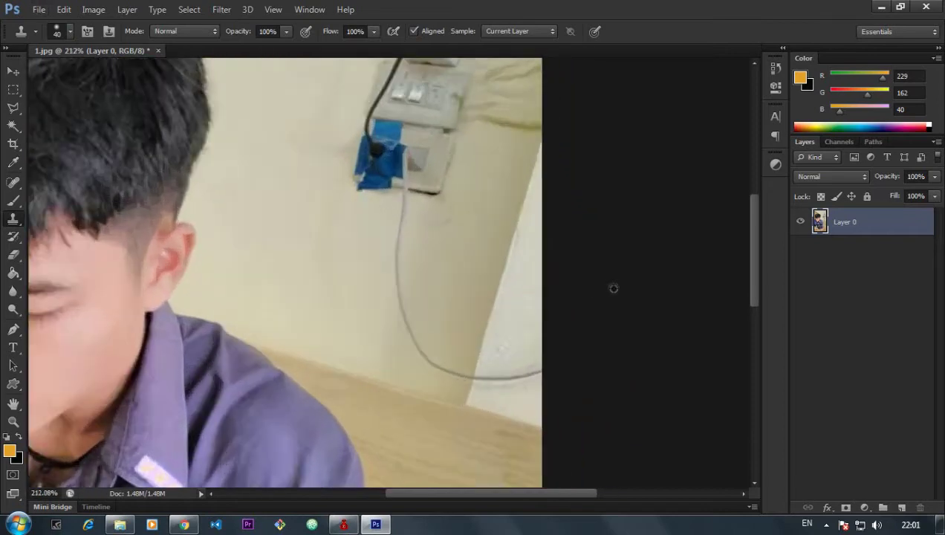
scroll(417, 249, up, 1)
scroll(417, 249, down, 1)
right_click(12, 107)
Step: Pick the Lasso Tool, then briefly switch to the Crop Tool
click(44, 99)
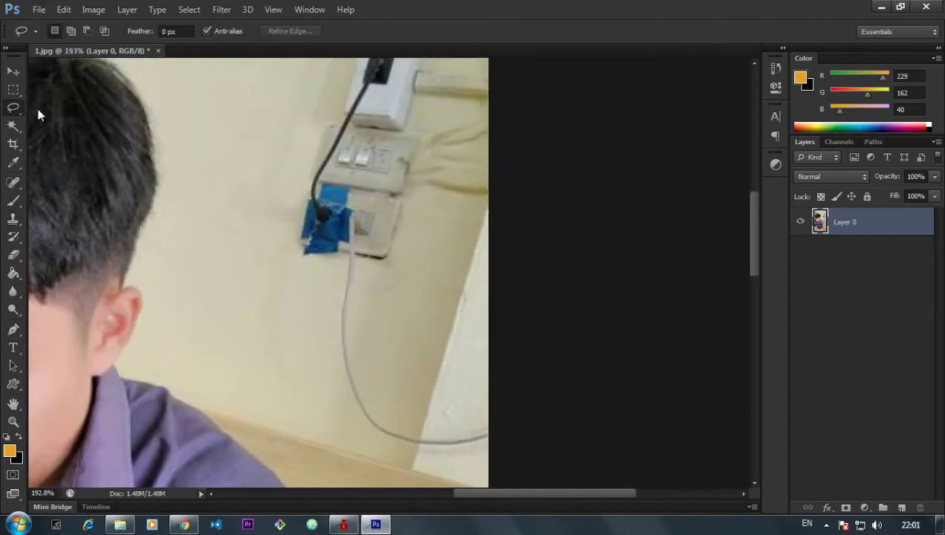
scroll(54, 135, left, 3)
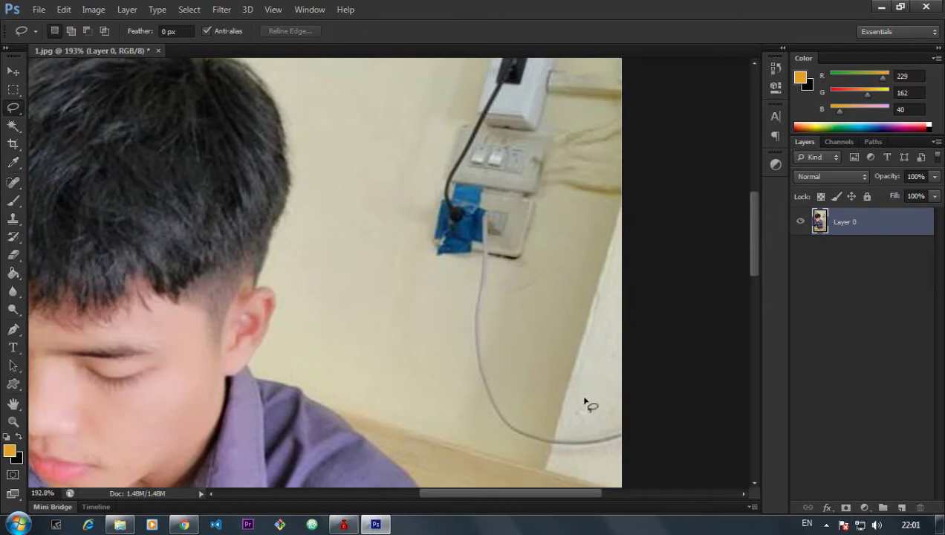
scroll(654, 398, down, 2)
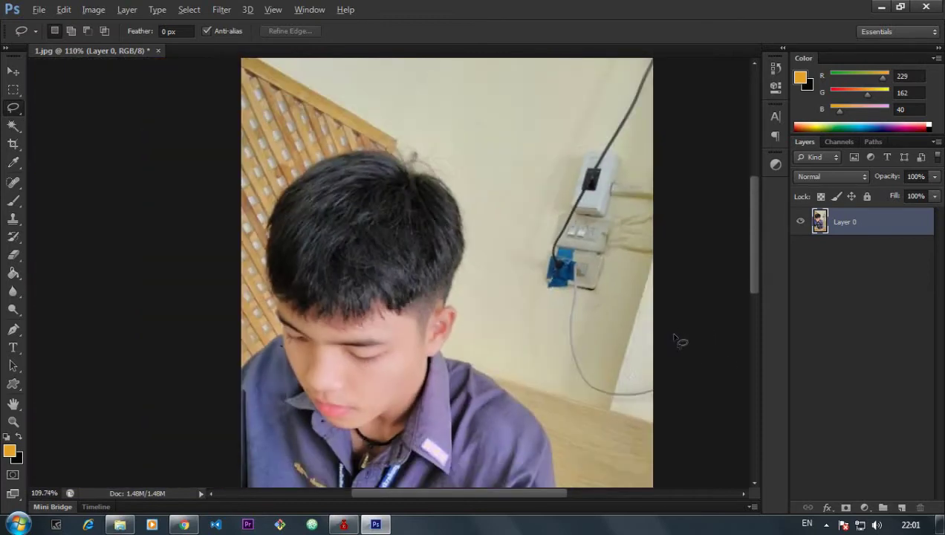
scroll(675, 337, up, 2)
scroll(626, 371, up, 2)
scroll(629, 267, down, 1)
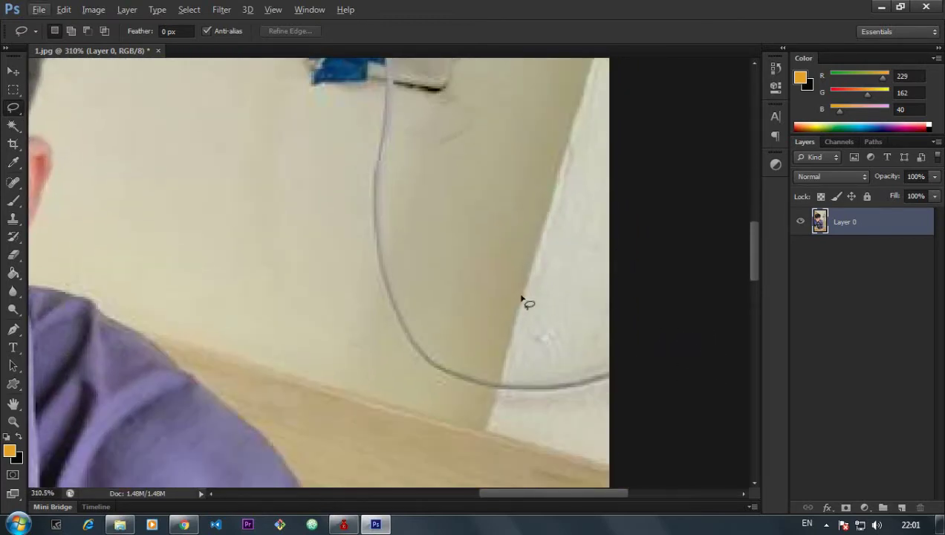
click(13, 143)
Step: Choose the Clone Stamp Tool rather than Pattern Stamp from the stamp flyout
right_click(13, 218)
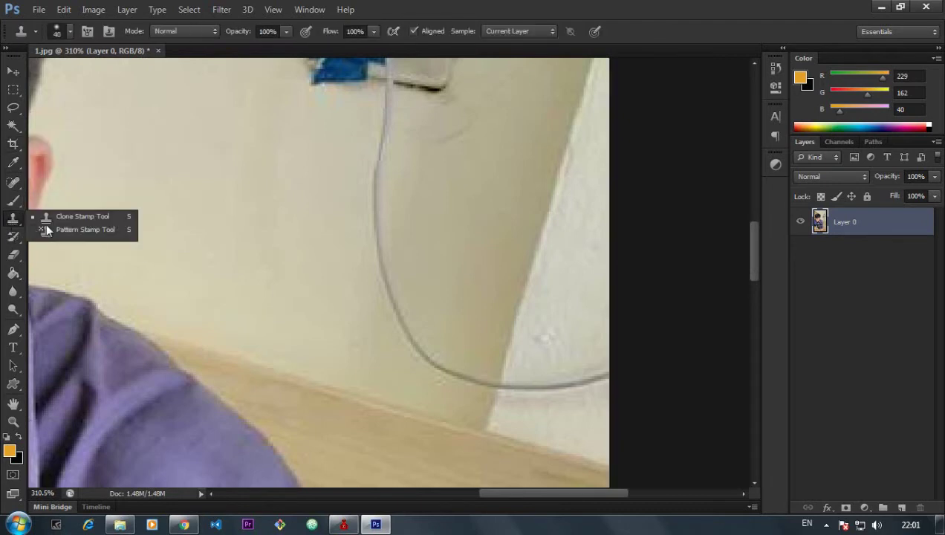
click(79, 217)
right_click(11, 223)
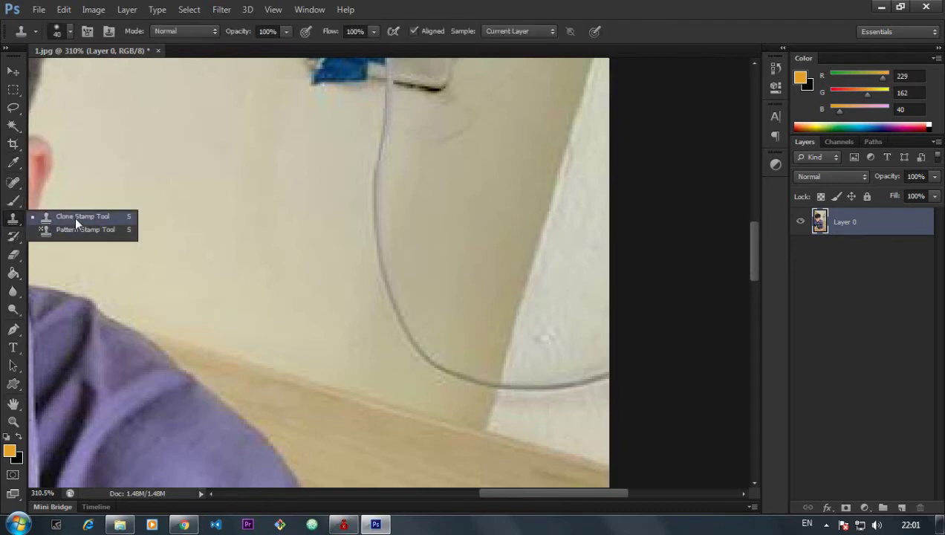
click(76, 217)
scroll(427, 200, down, 5)
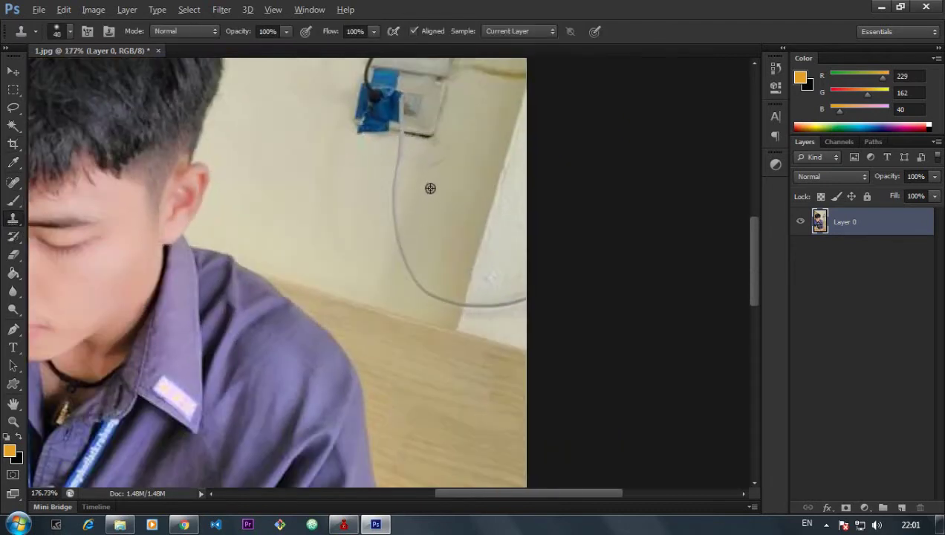
scroll(401, 286, up, 2)
scroll(396, 285, up, 2)
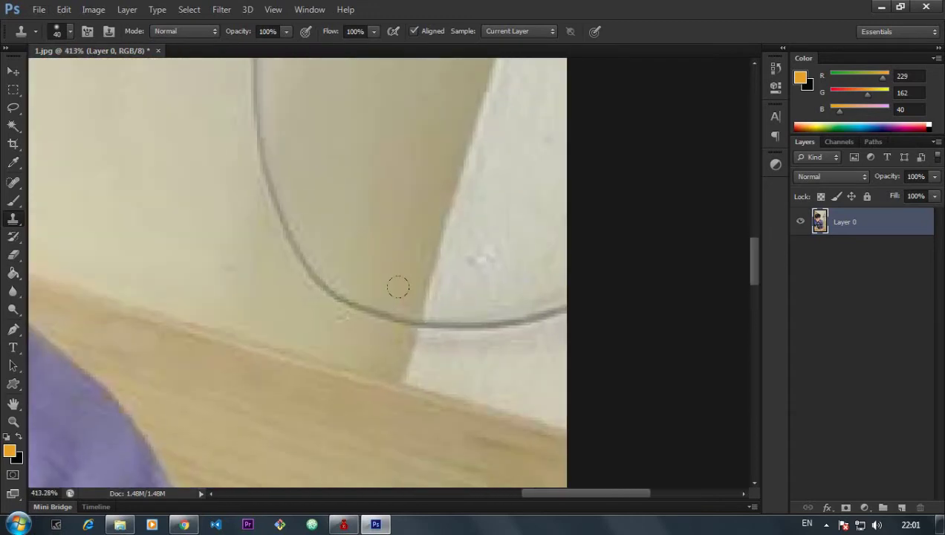
scroll(406, 287, down, 1)
scroll(405, 287, down, 1)
scroll(382, 213, down, 1)
Step: Pick the Clone Stamp Tool and zoom in on the cable's lower loop by the floor
scroll(361, 329, down, 1)
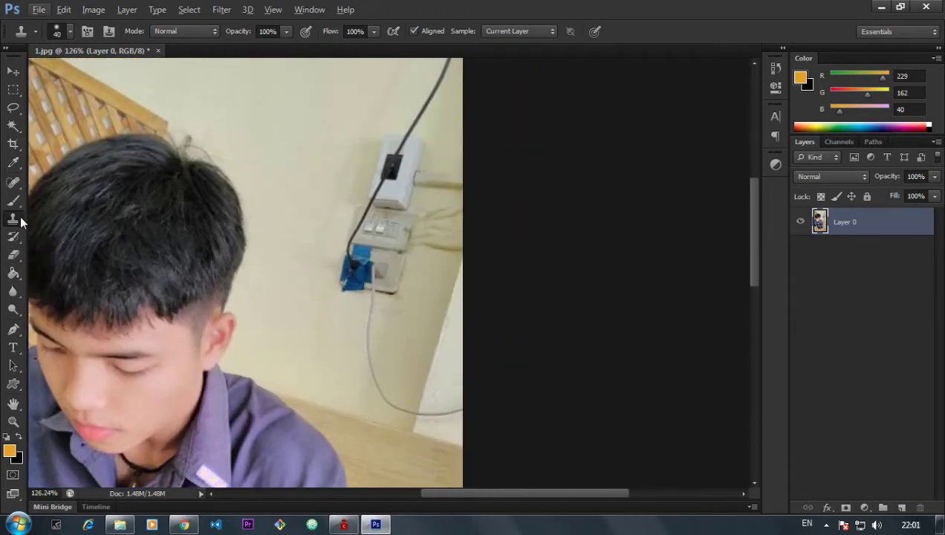
right_click(14, 218)
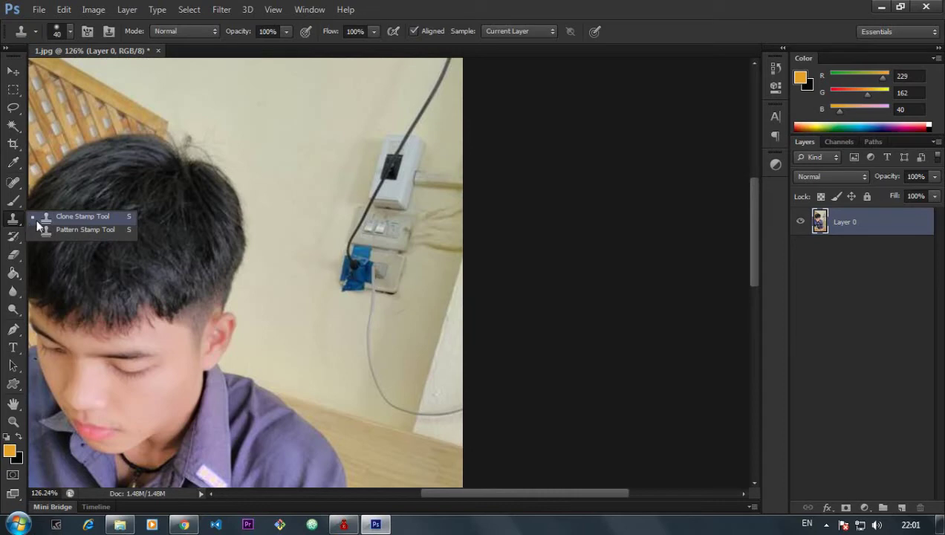
click(40, 221)
scroll(422, 359, down, 1)
scroll(446, 312, down, 3)
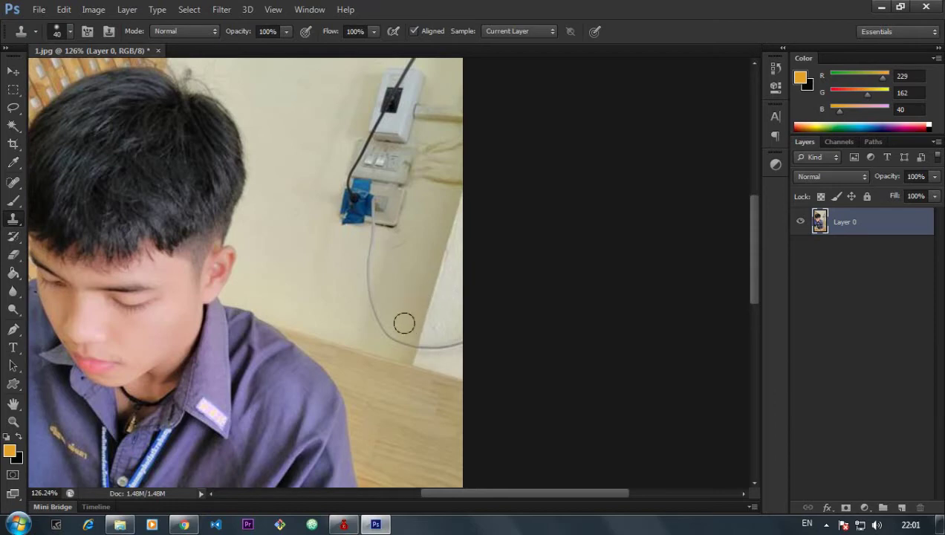
scroll(434, 357, up, 4)
scroll(434, 334, up, 1)
scroll(427, 305, down, 2)
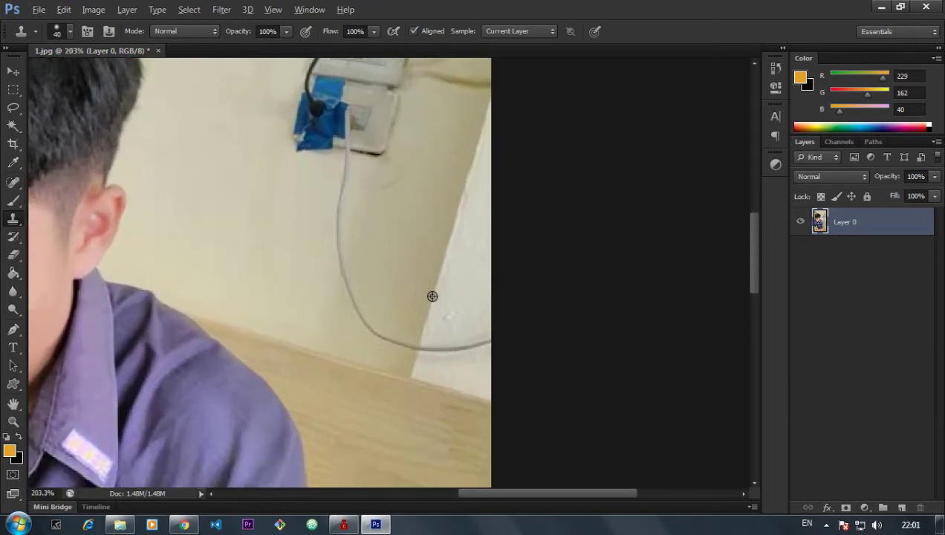
scroll(436, 296, up, 2)
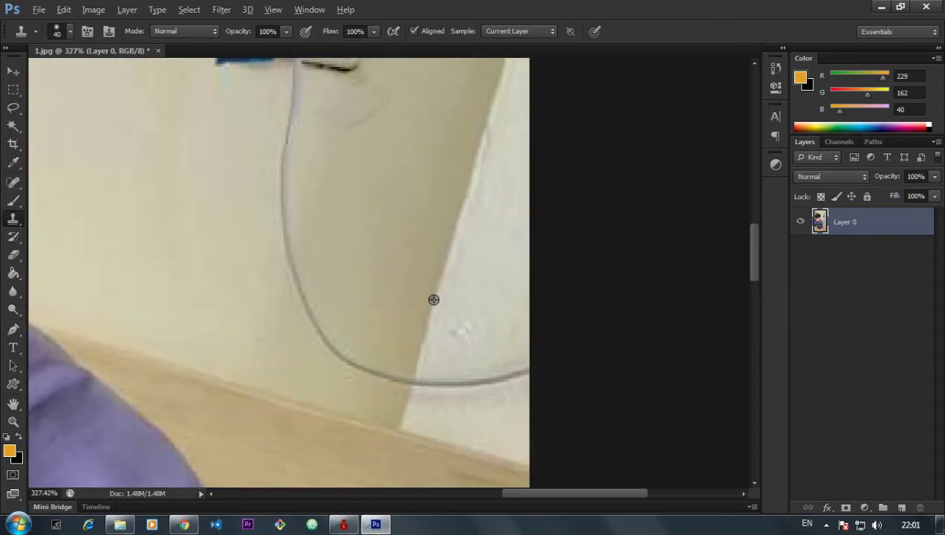
scroll(433, 300, down, 2)
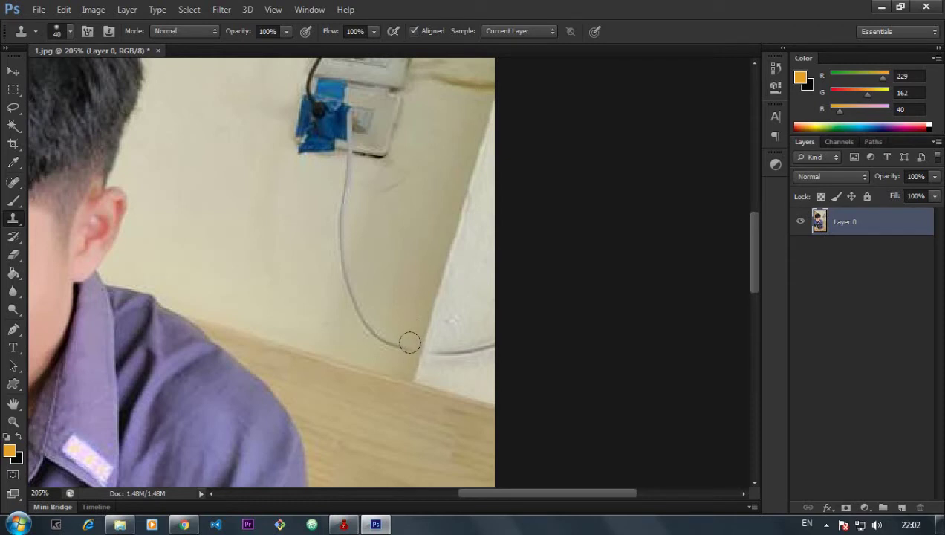
Step: Clone wall texture over the cable's curve above the floor in three strokes
scroll(493, 455, up, 3)
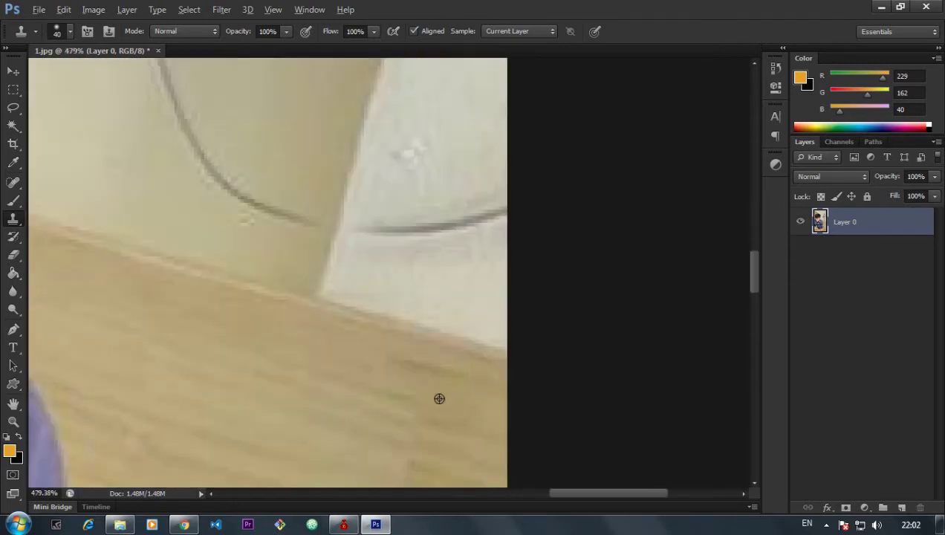
scroll(439, 395, up, 2)
scroll(399, 297, down, 3)
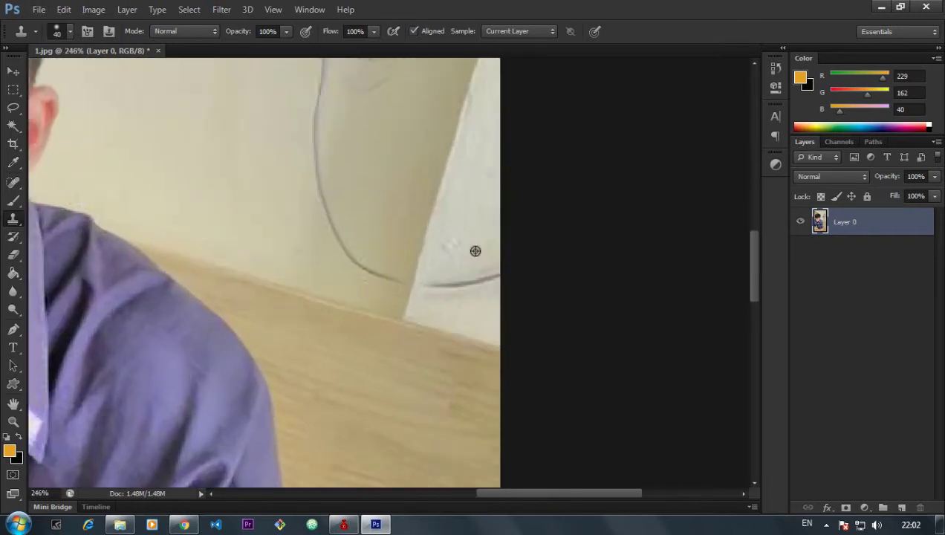
scroll(474, 251, up, 1)
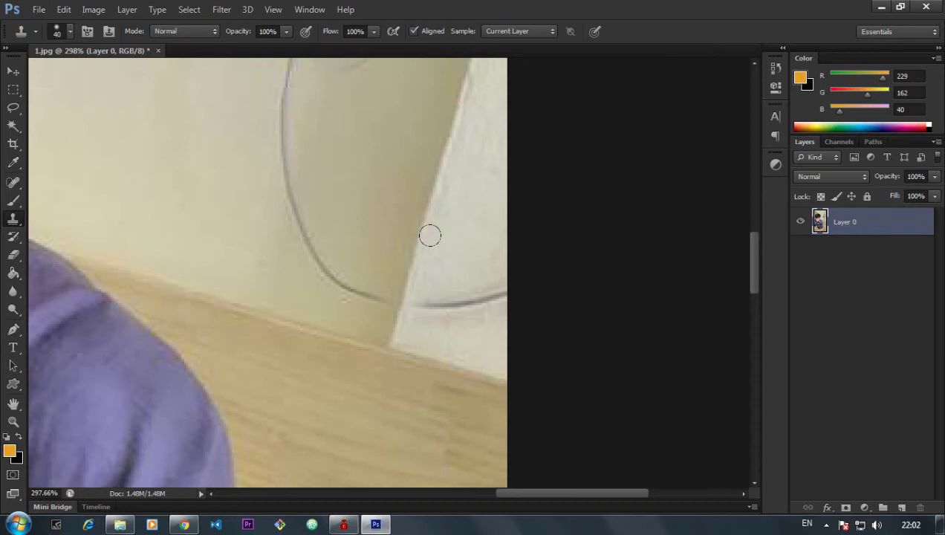
drag(422, 301, 411, 281)
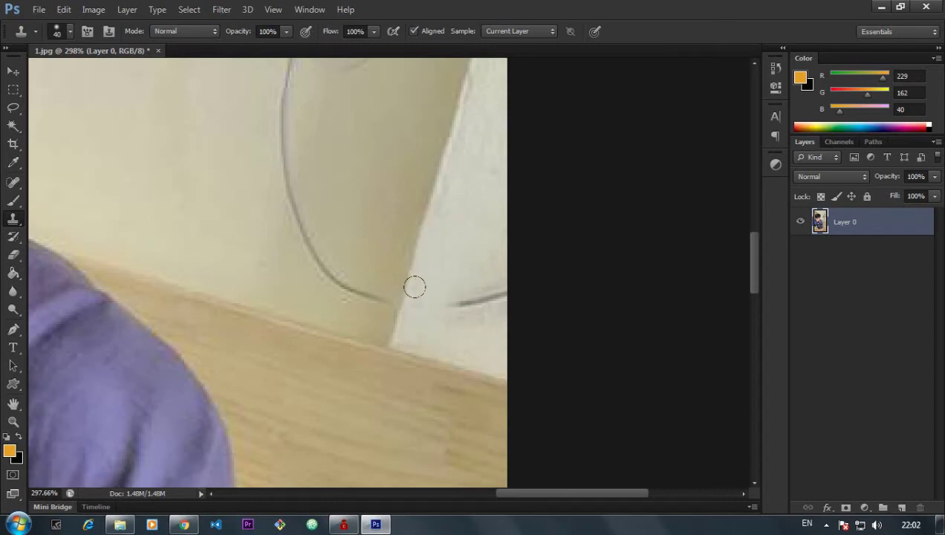
drag(465, 298, 436, 277)
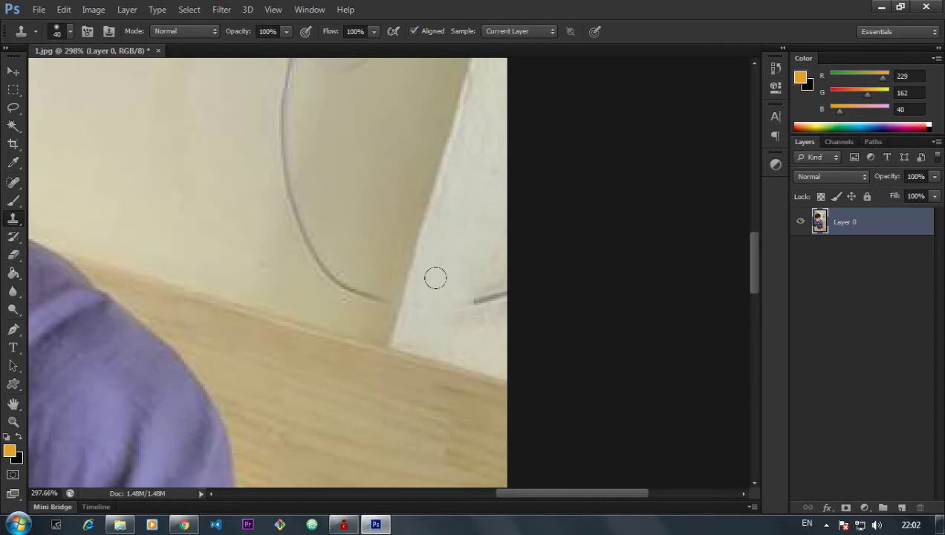
drag(492, 298, 459, 276)
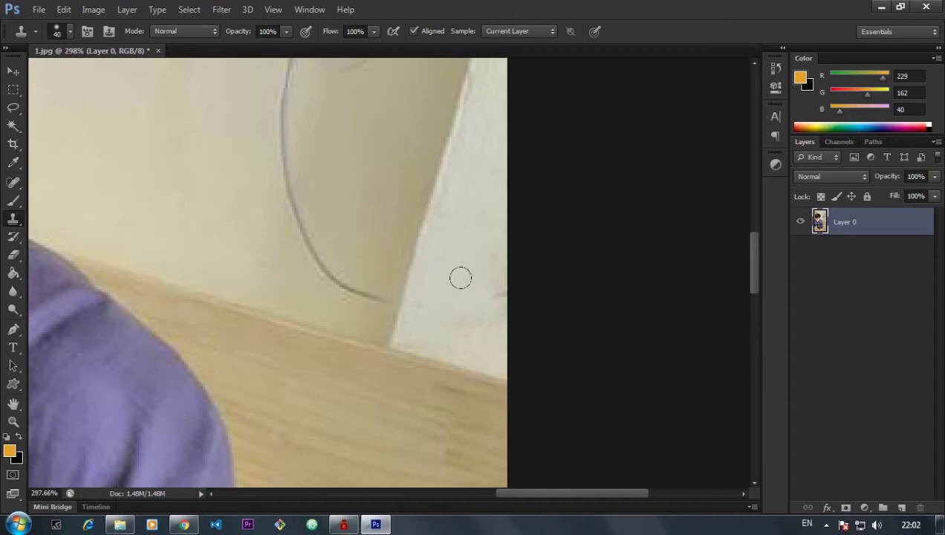
Step: Resample clean wall and clone over the cable's lower tail, shortening it further
key(ctrl+0)
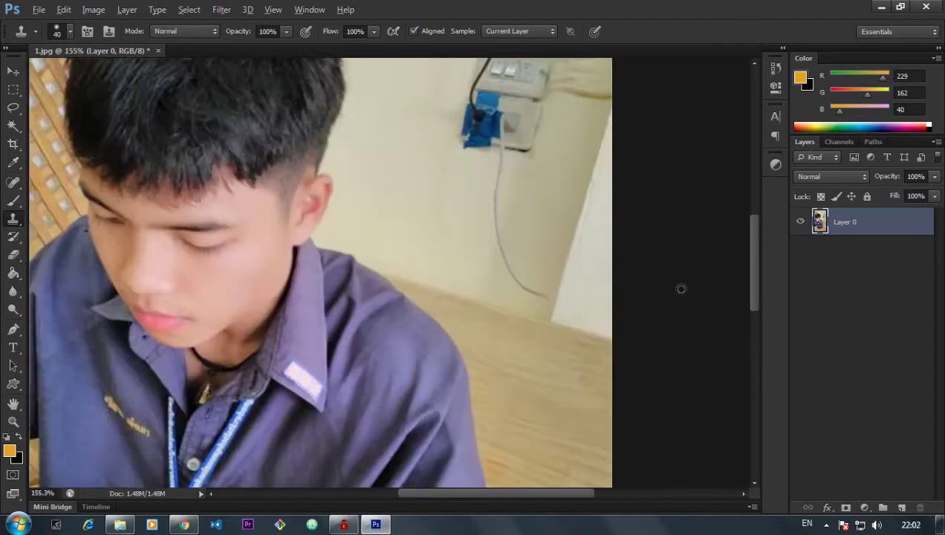
scroll(594, 286, up, 1)
scroll(490, 264, up, 3)
scroll(401, 260, up, 2)
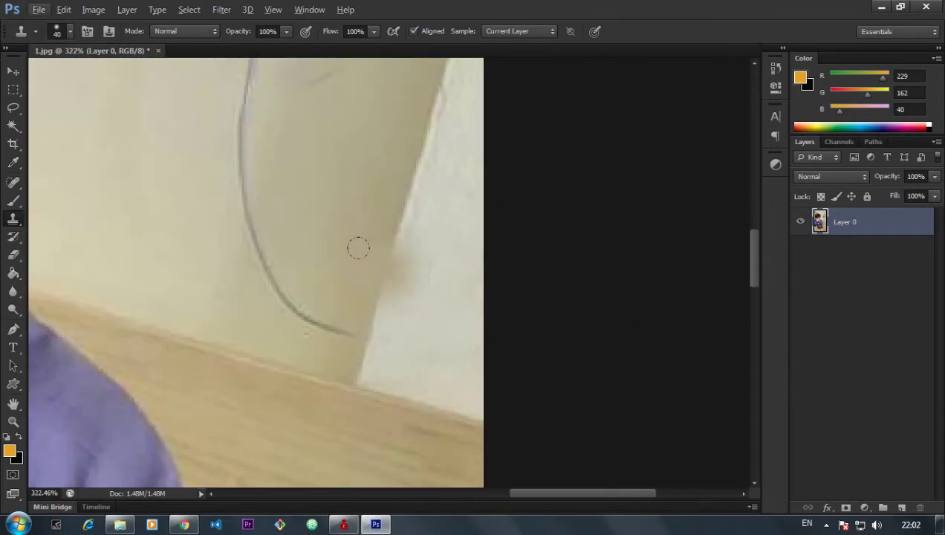
scroll(371, 260, down, 2)
scroll(381, 271, down, 2)
scroll(314, 280, up, 3)
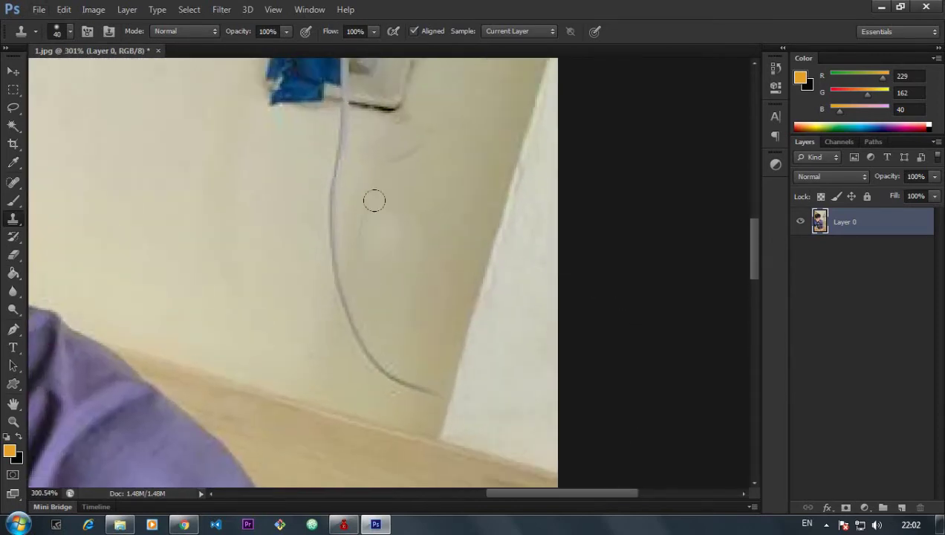
scroll(387, 228, down, 3)
scroll(388, 228, down, 1)
scroll(398, 299, up, 3)
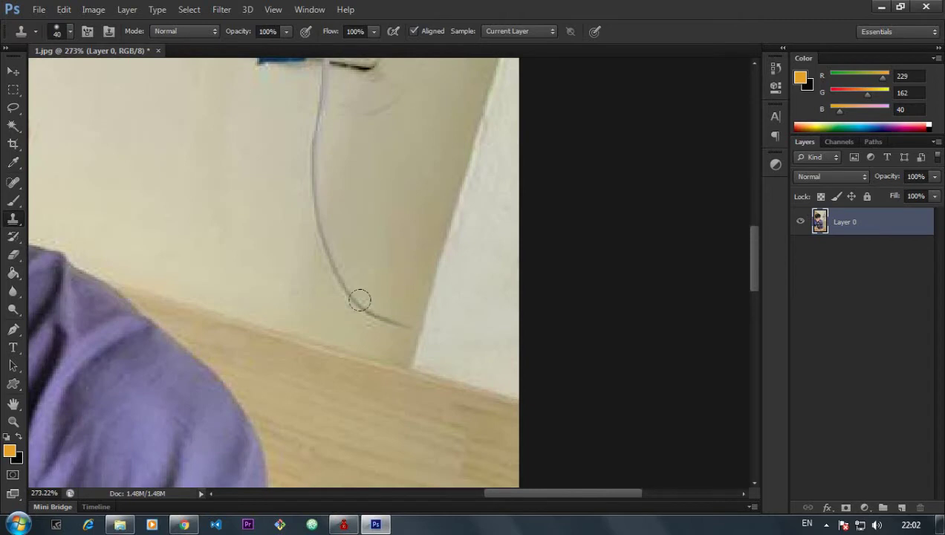
drag(359, 299, 363, 297)
key(ctrl+z)
alt+click(375, 221)
drag(401, 321, 352, 299)
alt+click(400, 223)
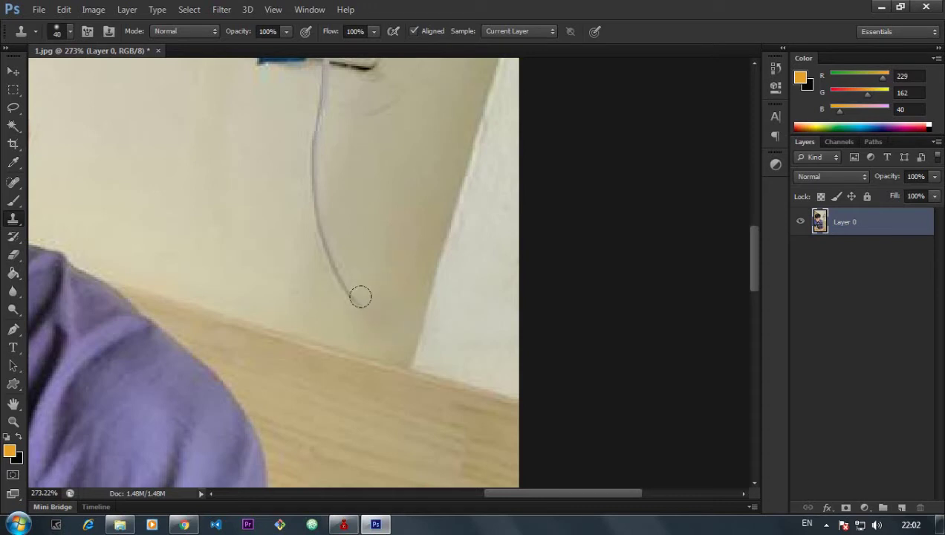
mouse_move(338, 274)
mouse_down()
mouse_move(331, 289)
mouse_move(324, 254)
mouse_up()
Step: Clone wall texture over the remaining cable up toward the socket
scroll(321, 249, down, 3)
scroll(392, 220, down, 2)
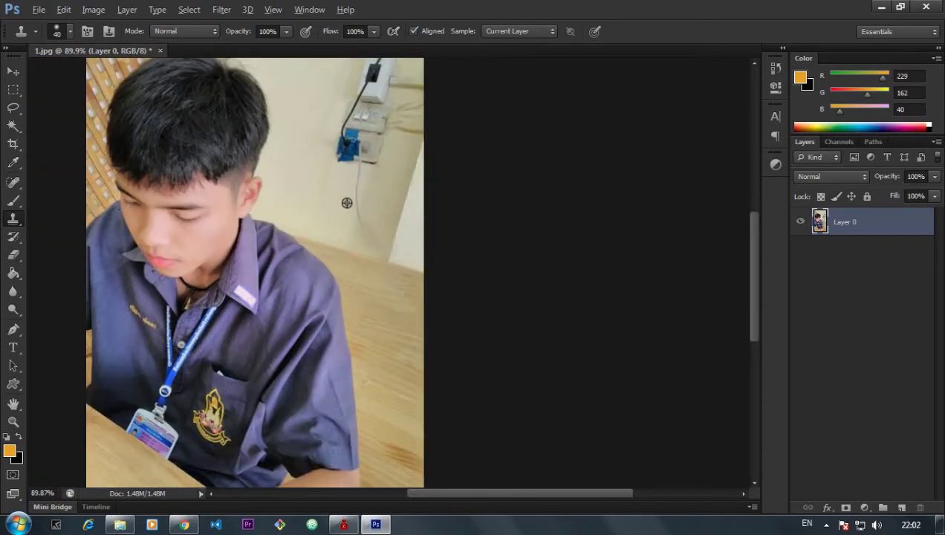
scroll(346, 202, up, 4)
scroll(392, 274, up, 3)
scroll(405, 251, down, 5)
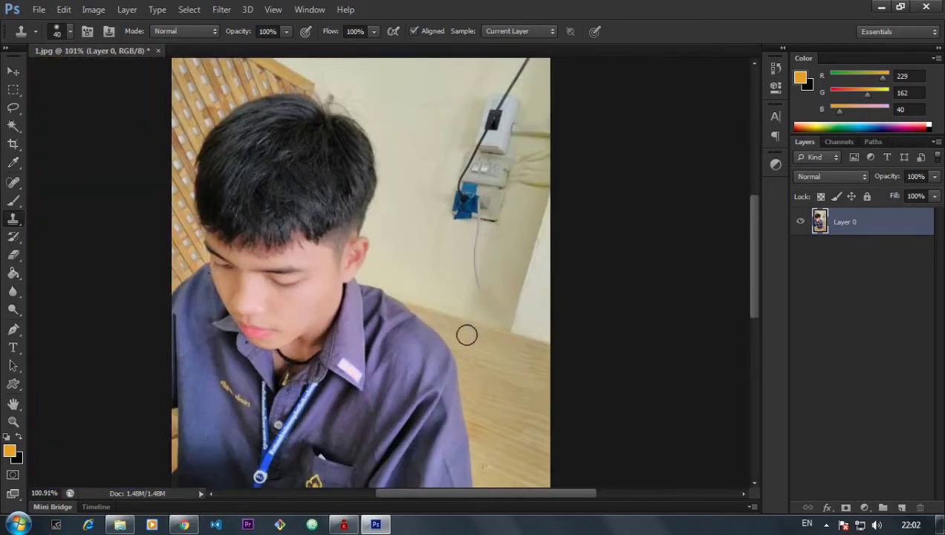
scroll(466, 333, up, 3)
scroll(485, 309, up, 2)
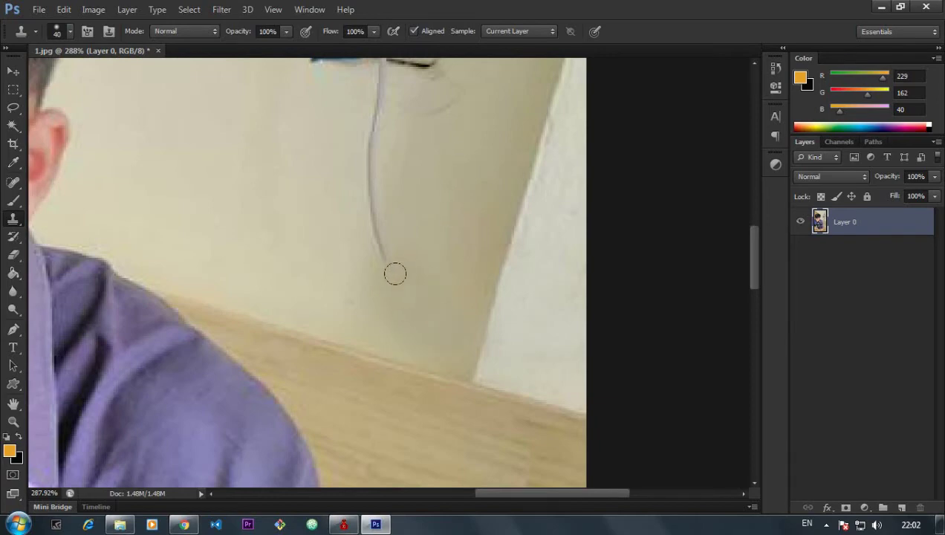
scroll(520, 297, down, 2)
scroll(525, 280, down, 2)
scroll(465, 269, up, 4)
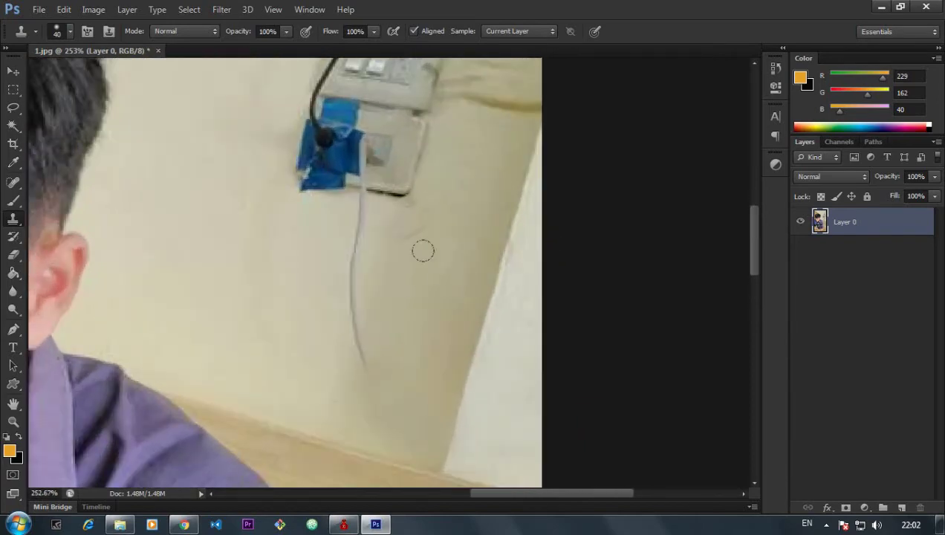
drag(357, 376, 270, 144)
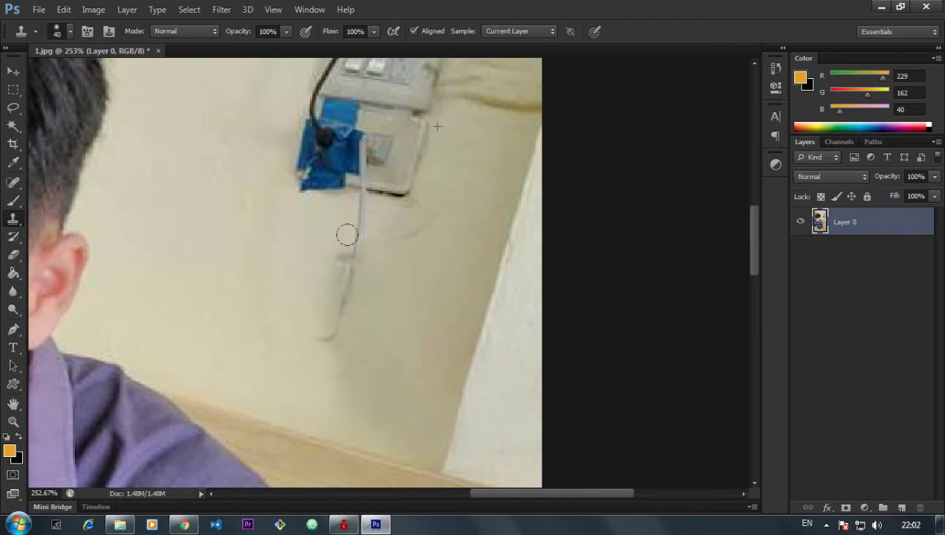
drag(281, 397, 334, 381)
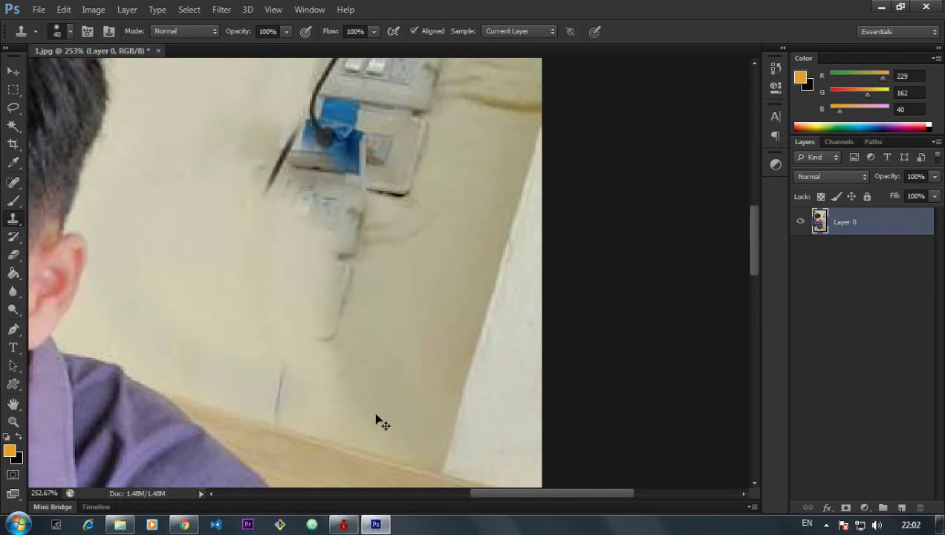
Step: Undo the smudged clone strokes, leaving the cable stub as before
key(ctrl+alt+z)
key(ctrl+alt+z)
scroll(319, 320, down, 1)
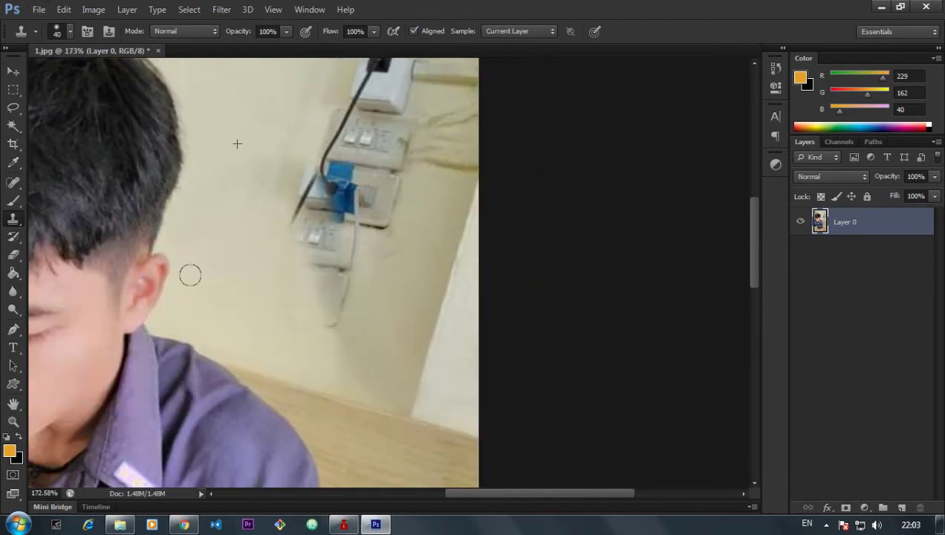
scroll(341, 371, up, 1)
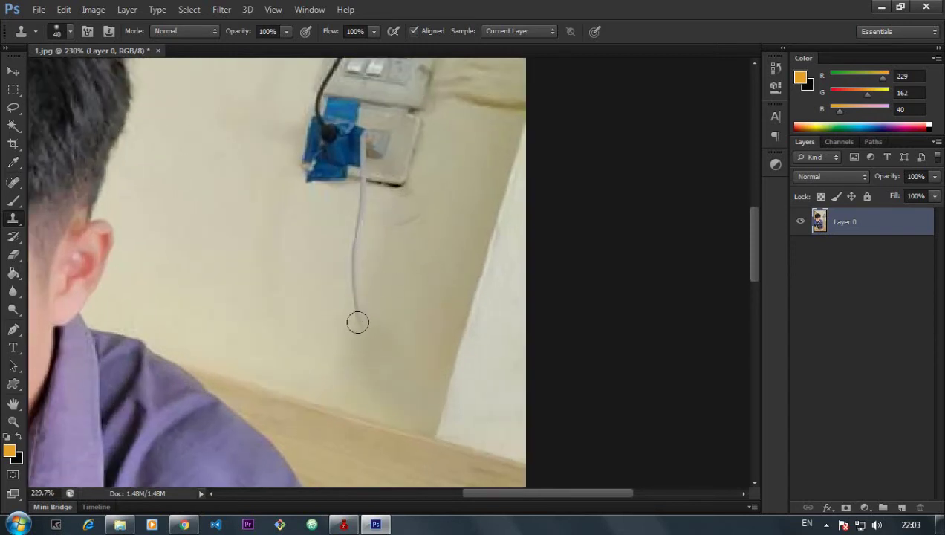
scroll(394, 397, down, 5)
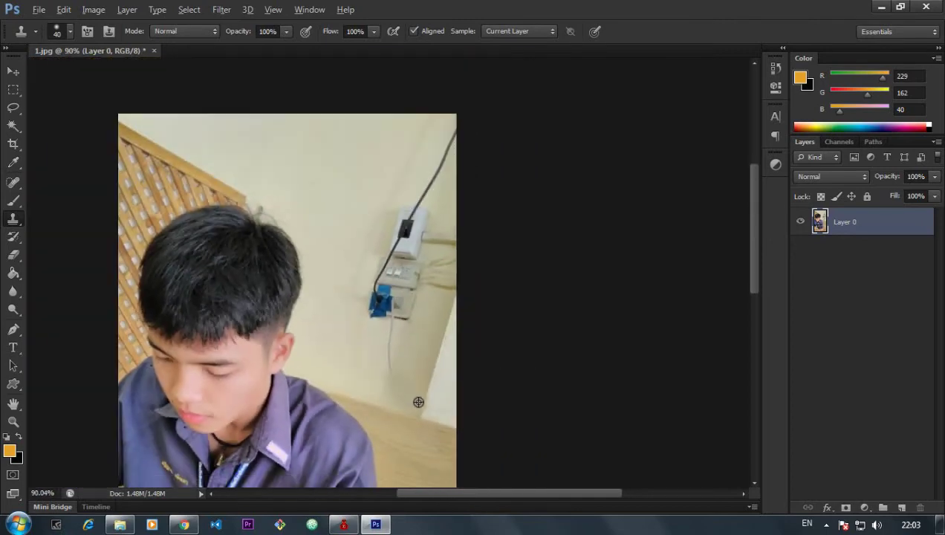
scroll(391, 399, up, 2)
scroll(392, 397, down, 2)
scroll(391, 397, up, 3)
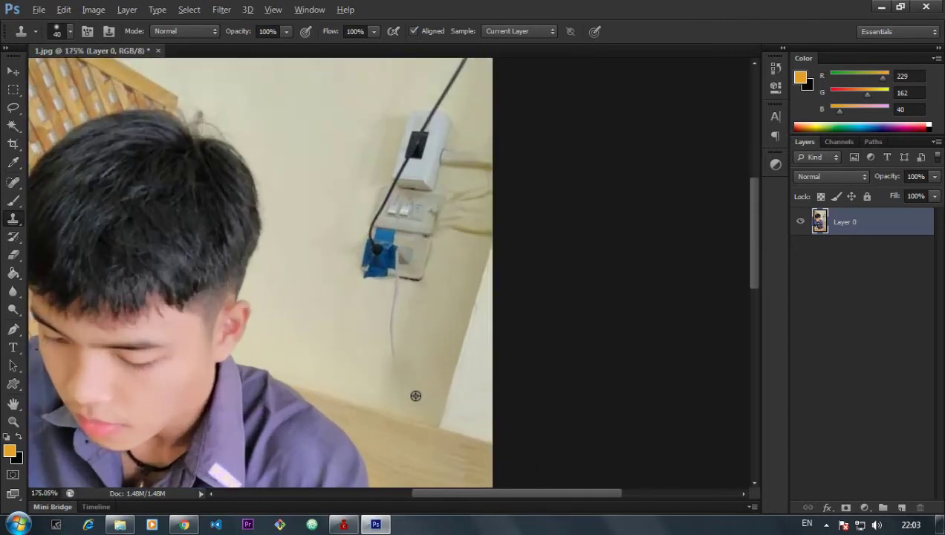
scroll(415, 394, up, 3)
scroll(413, 337, down, 3)
scroll(420, 352, up, 2)
scroll(435, 234, down, 2)
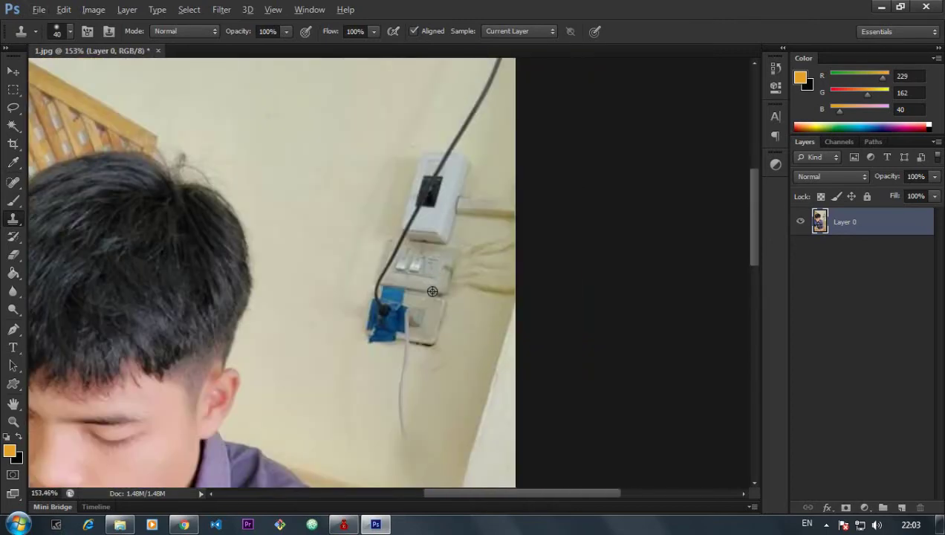
scroll(436, 235, down, 1)
Step: Load a 125 px, 100% hardness Brush and sample the wall's light beige as foreground colour
key(p)
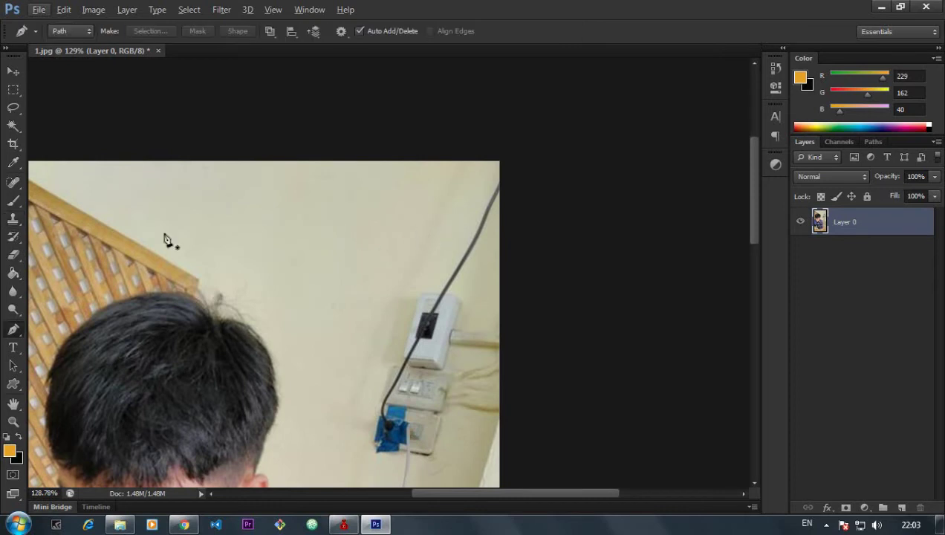
key(b)
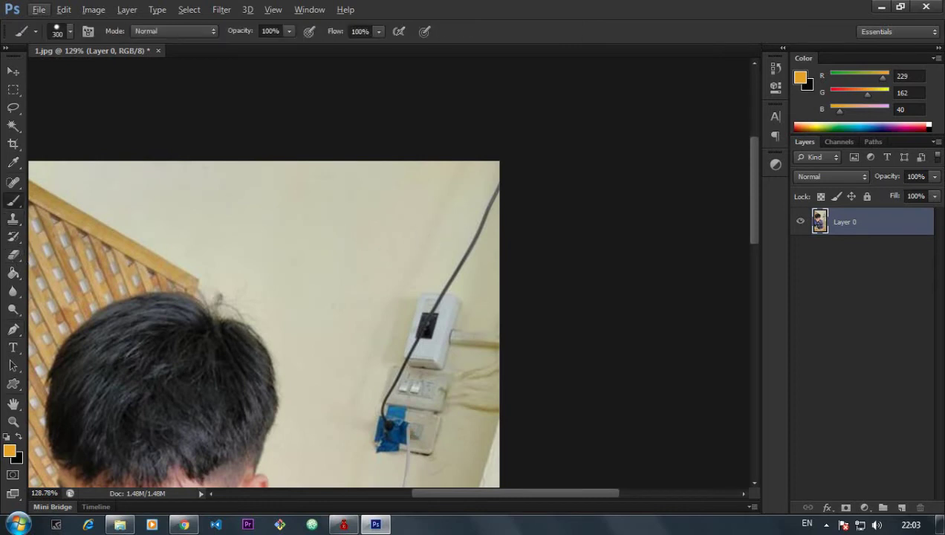
key(bracketleft)
key(bracketleft)
scroll(349, 208, down, 2)
scroll(367, 234, down, 1)
scroll(372, 240, down, 1)
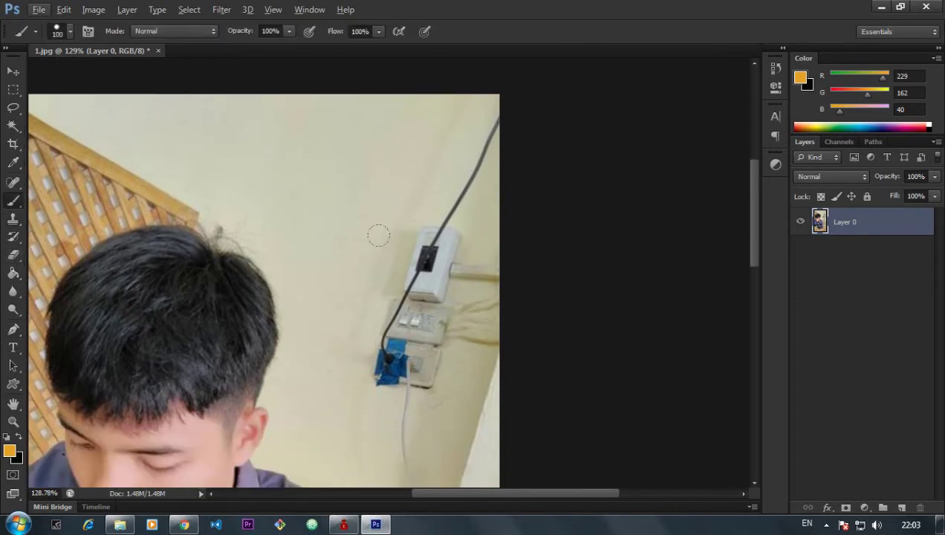
scroll(377, 232, down, 1)
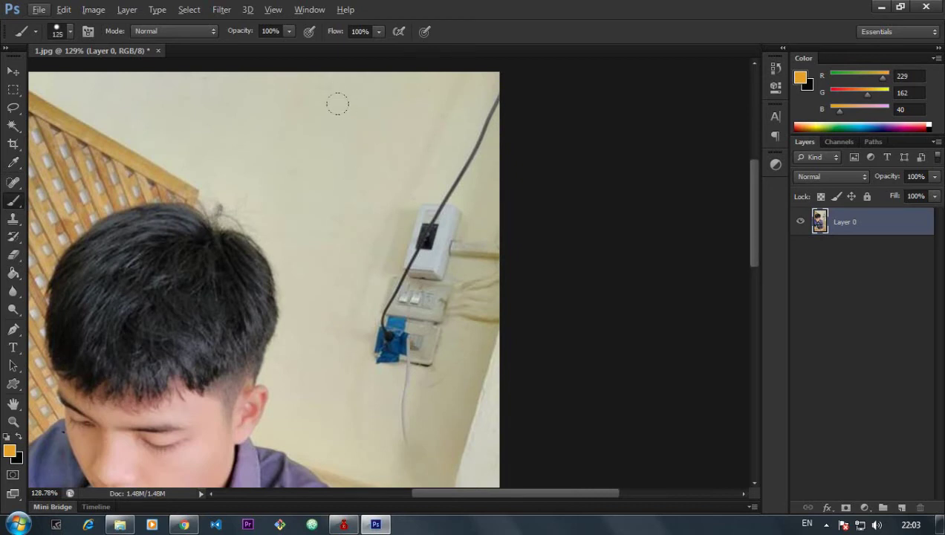
click(61, 35)
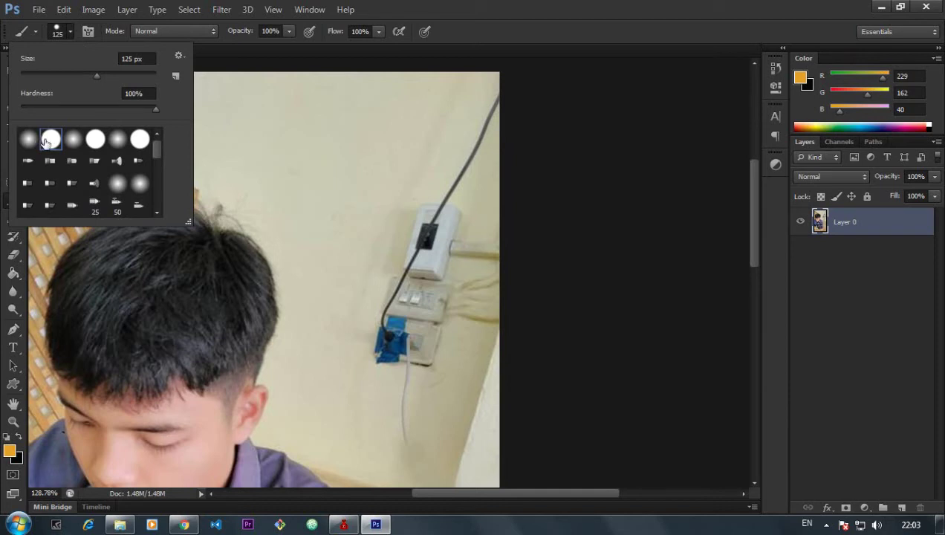
click(6, 227)
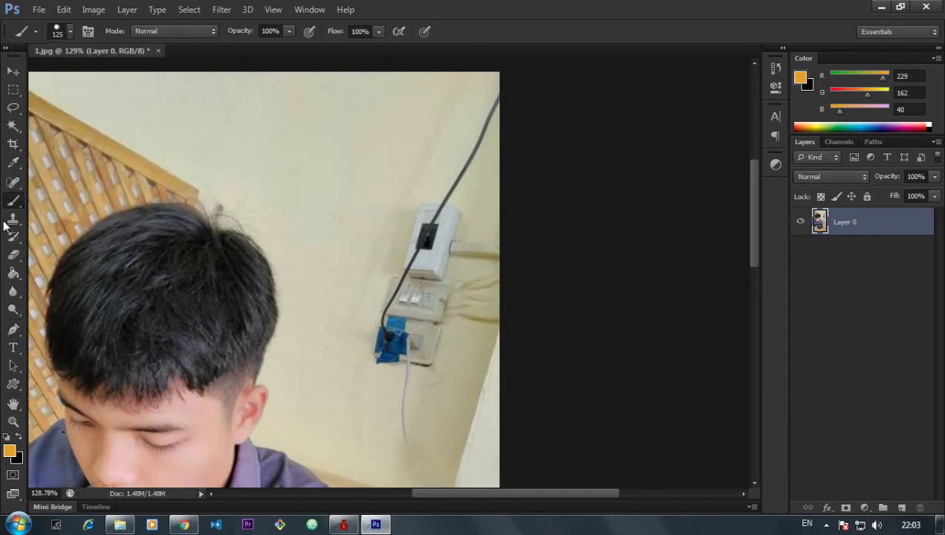
alt+click(354, 127)
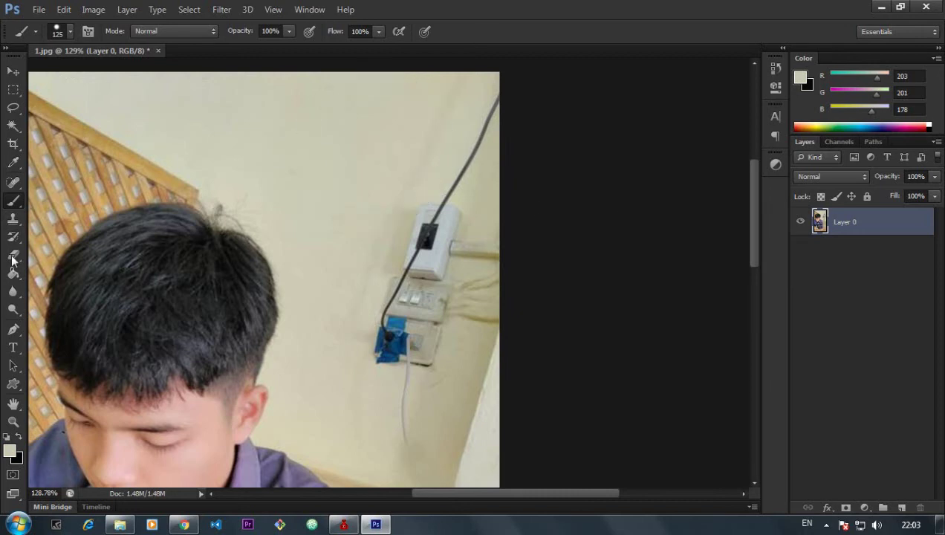
Step: Set the Clone Stamp to a soft round 125 px brush and try, then undo, a stroke on the upper cable
click(13, 218)
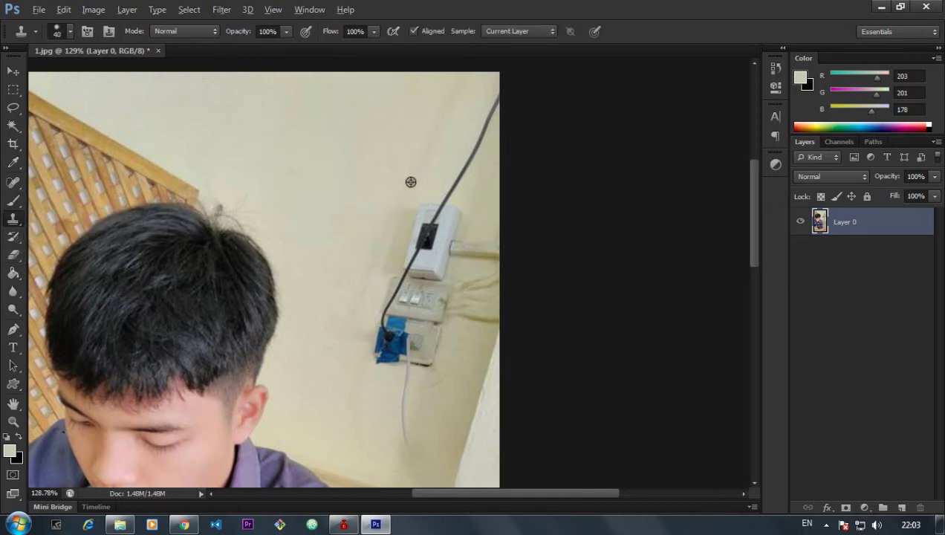
click(66, 37)
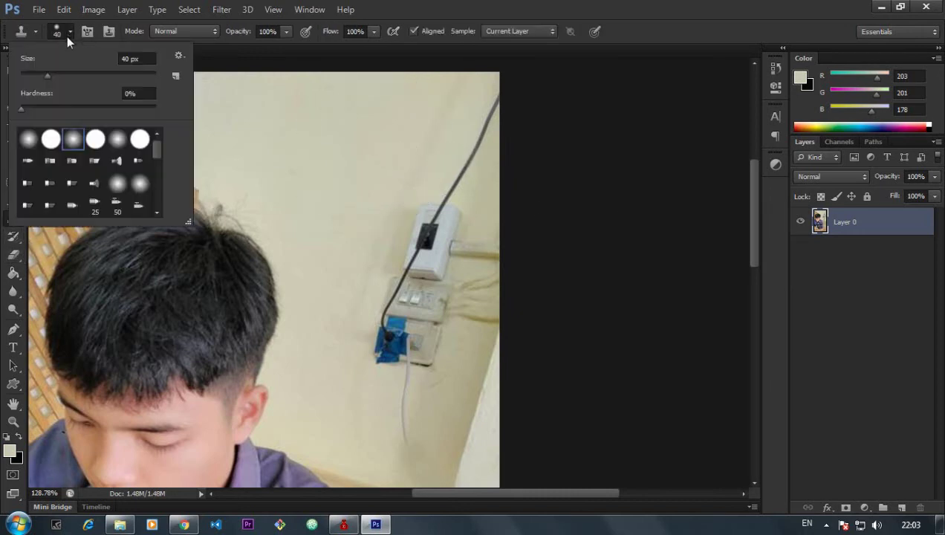
double_click(50, 139)
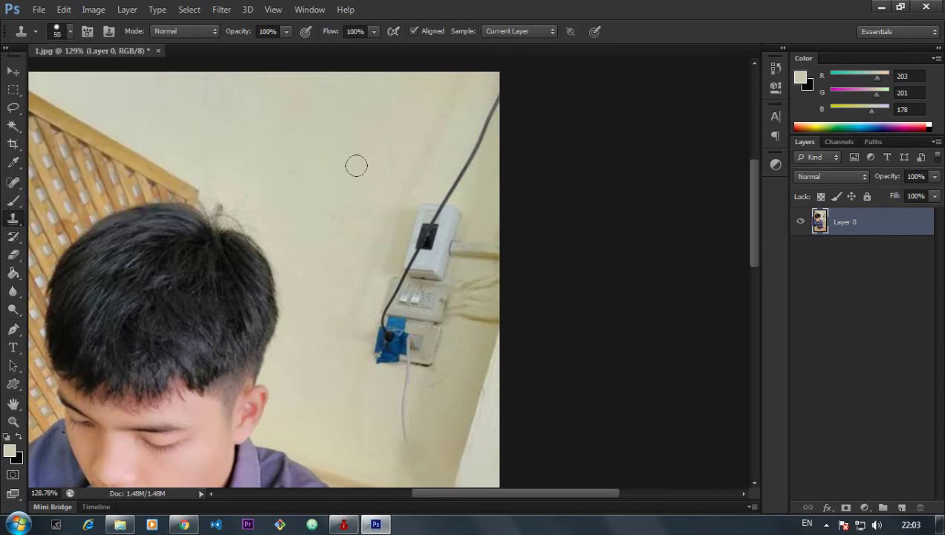
key(bracketright)
key(bracketright)
key(bracketright)
mouse_move(355, 111)
mouse_down()
mouse_move(430, 76)
mouse_move(422, 55)
mouse_up()
key(ctrl+z)
Step: Clone wall texture over the cable, socket box and outlet, undoing stray patches
mouse_move(476, 160)
mouse_down()
mouse_move(438, 215)
mouse_move(386, 260)
mouse_up()
drag(457, 223, 436, 189)
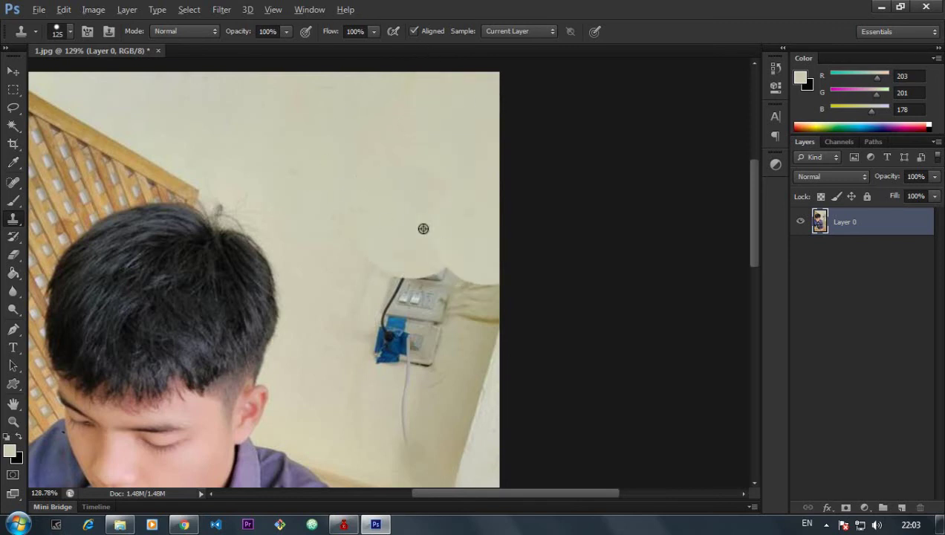
mouse_move(386, 276)
mouse_down()
mouse_move(453, 288)
mouse_move(476, 316)
mouse_up()
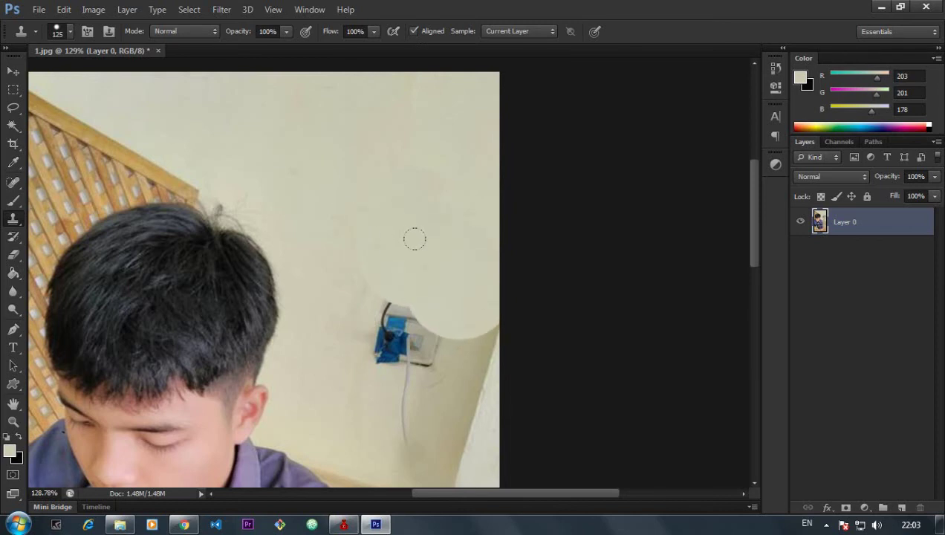
key(ctrl+z)
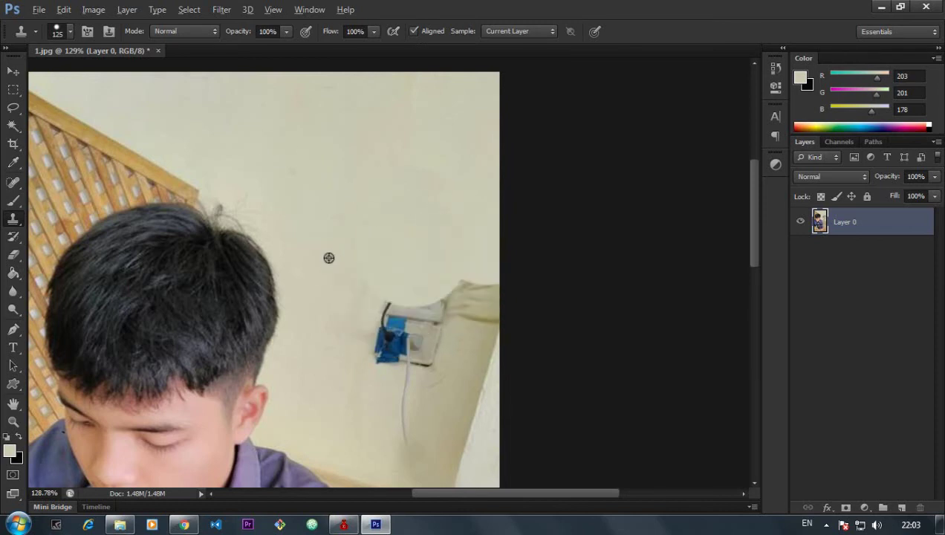
key(ctrl+z)
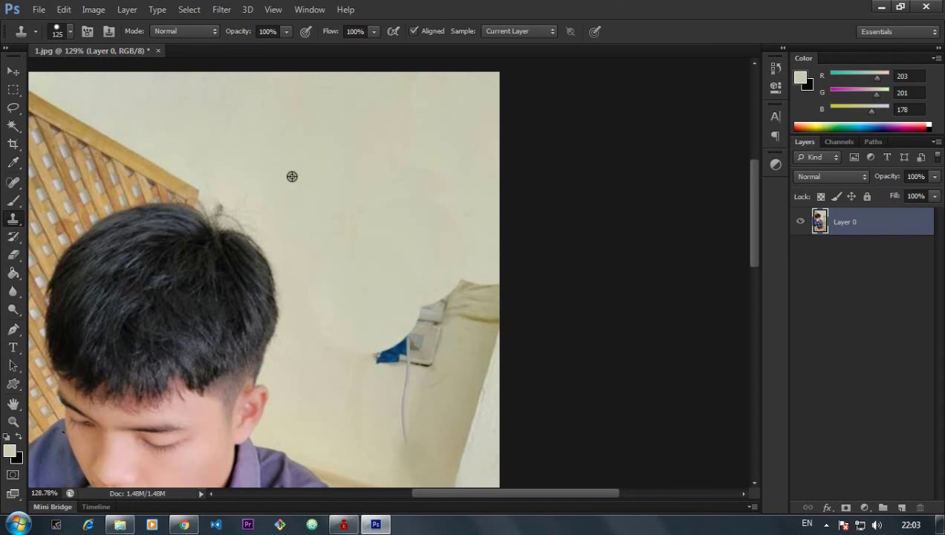
key(ctrl+z)
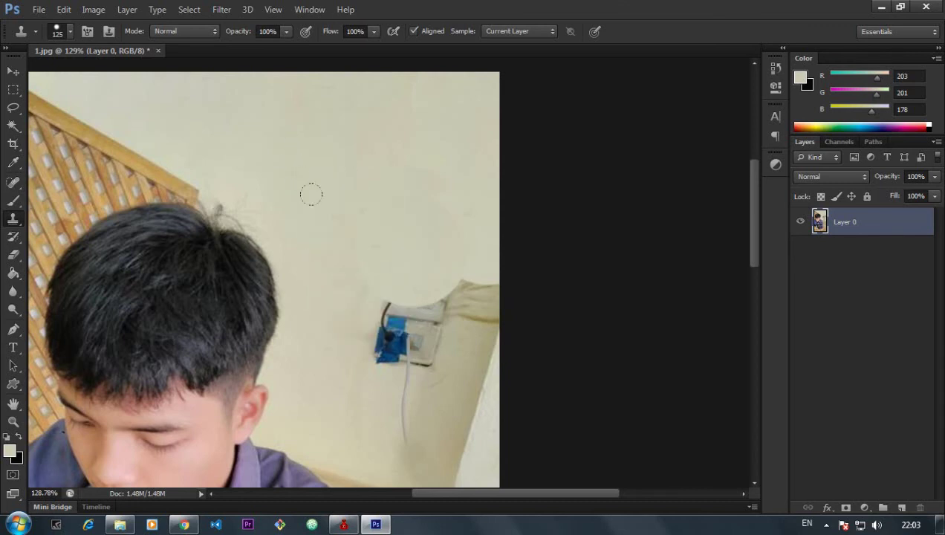
drag(311, 194, 340, 271)
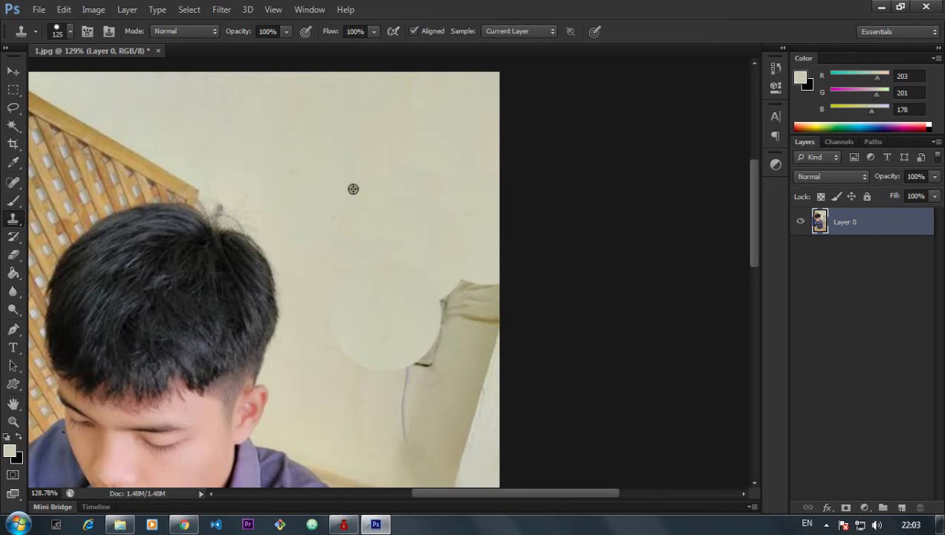
scroll(353, 188, up, 1)
Step: With the third hard round brush preset, clone wall over the right-edge fabric and dark streak
click(60, 31)
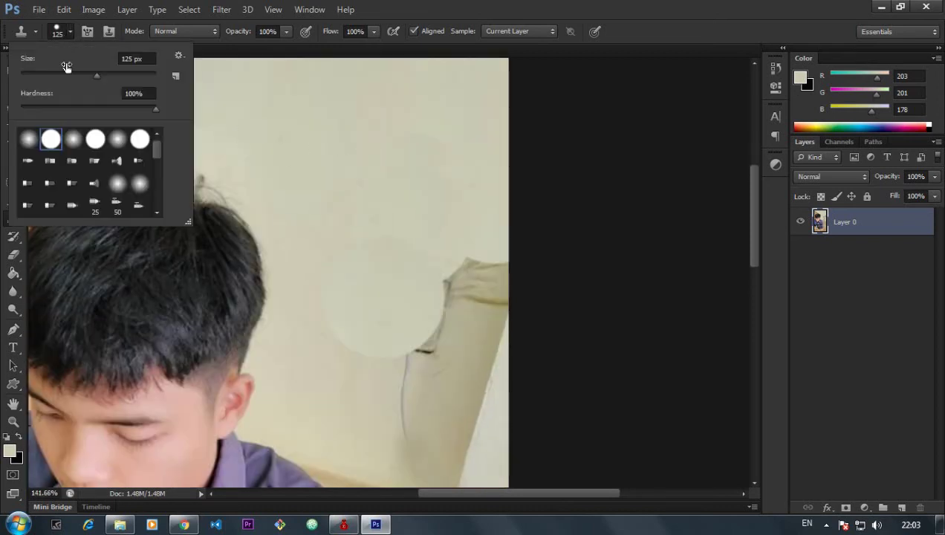
double_click(74, 139)
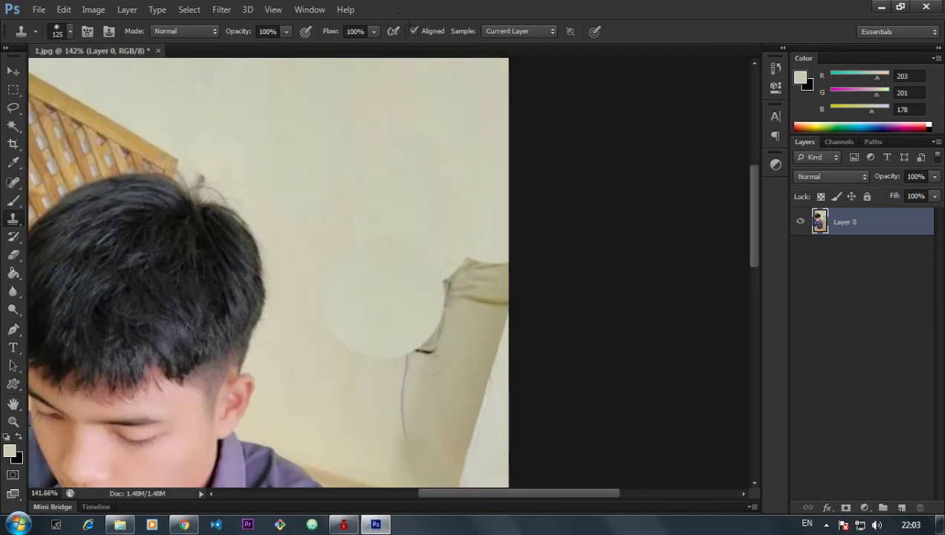
click(415, 253)
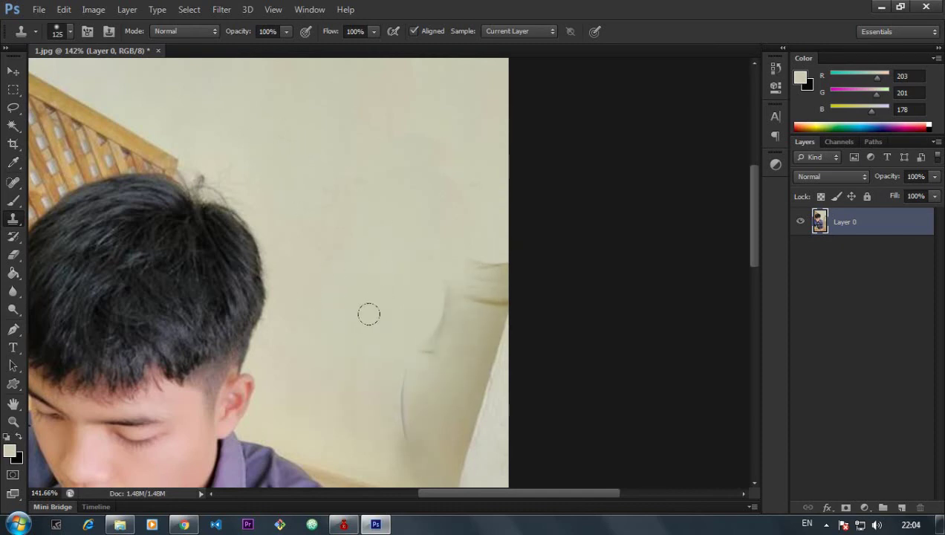
scroll(319, 237, down, 2)
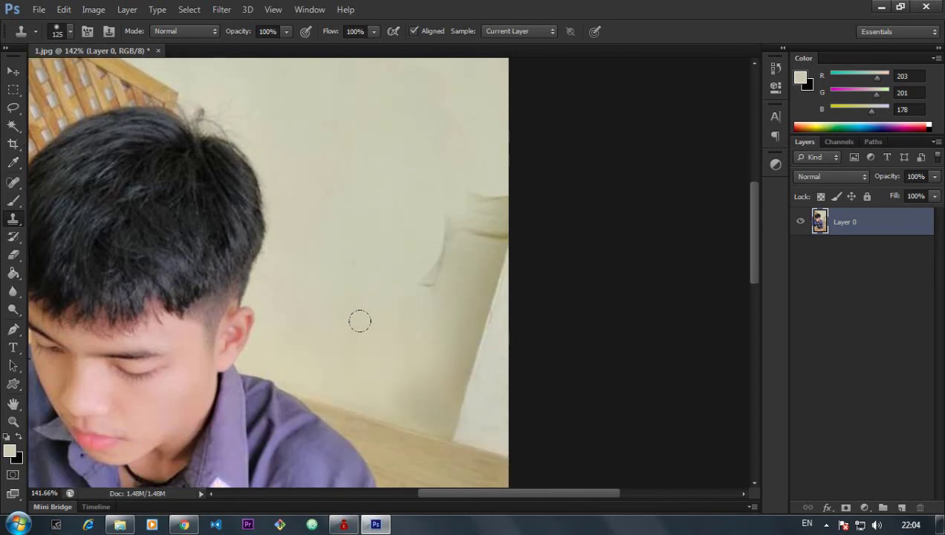
drag(444, 245, 428, 286)
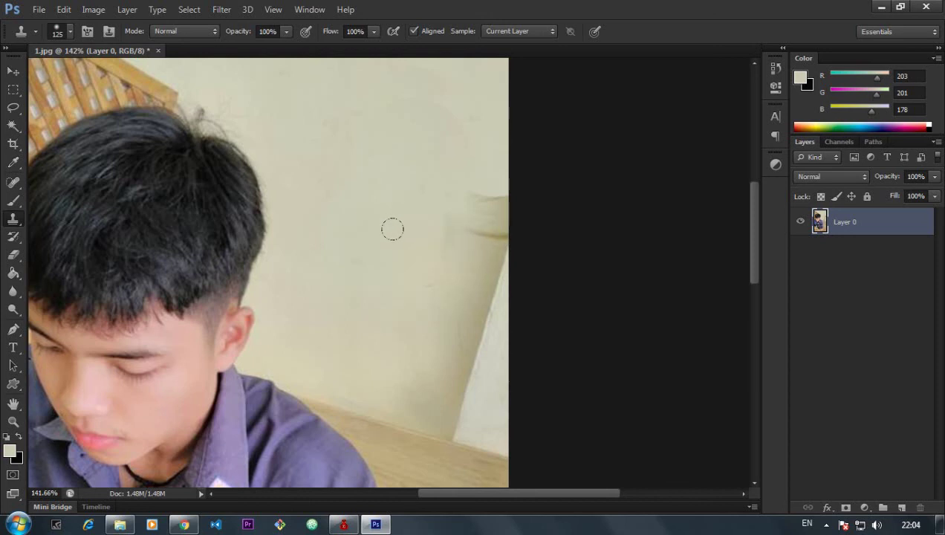
Step: Undo and redo the recent clone strokes to compare, leaving the last right-edge stroke undone
key(ctrl+z)
key(ctrl+z)
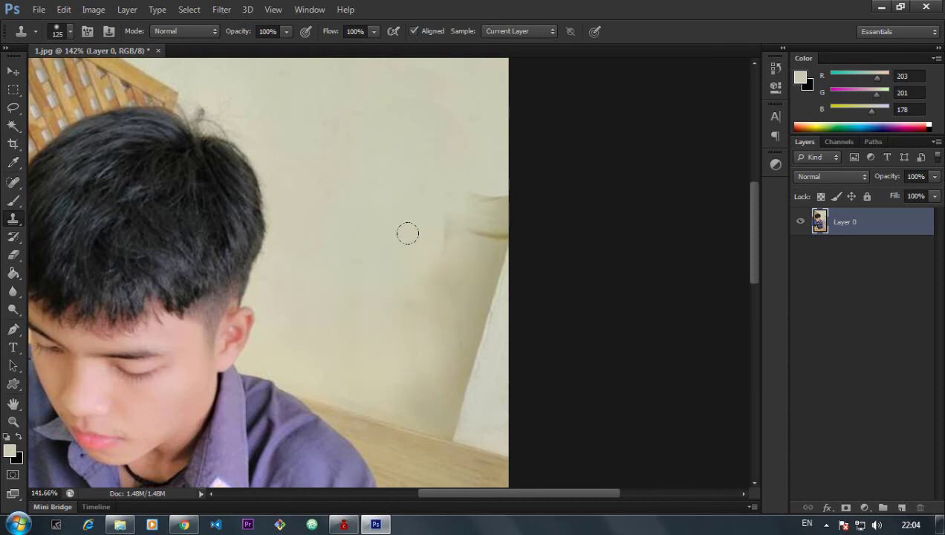
key(ctrl+z)
key(ctrl+z)
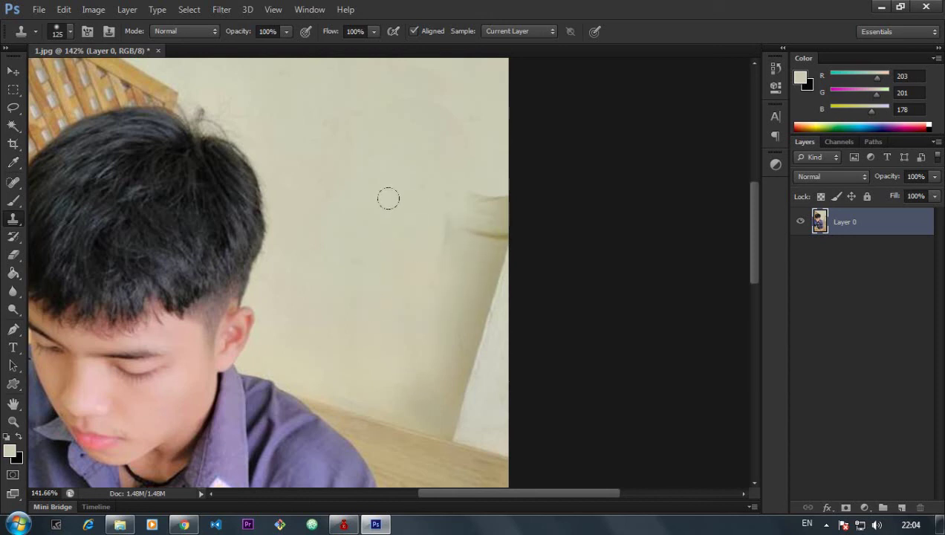
key(ctrl+z)
key(ctrl+z)
key(ctrl+z)
key(ctrl+shift+z)
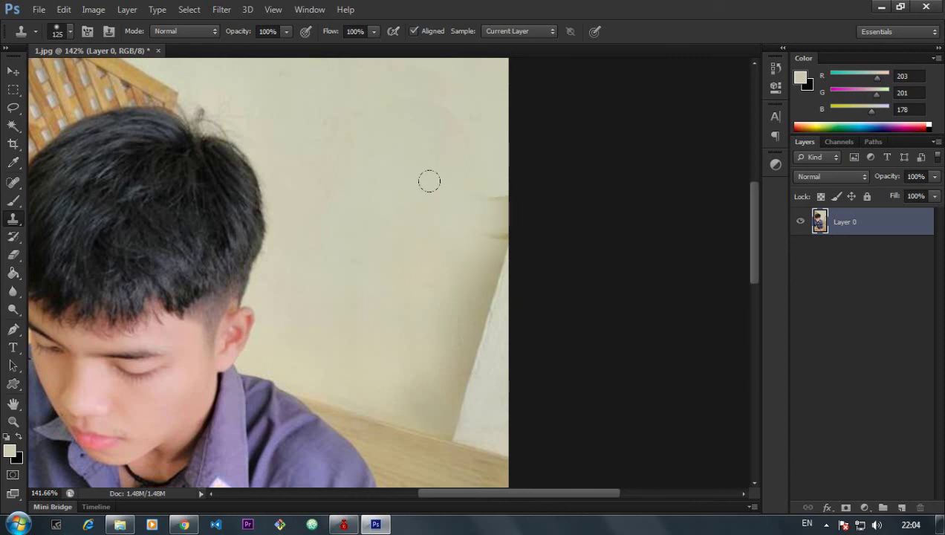
key(ctrl+z)
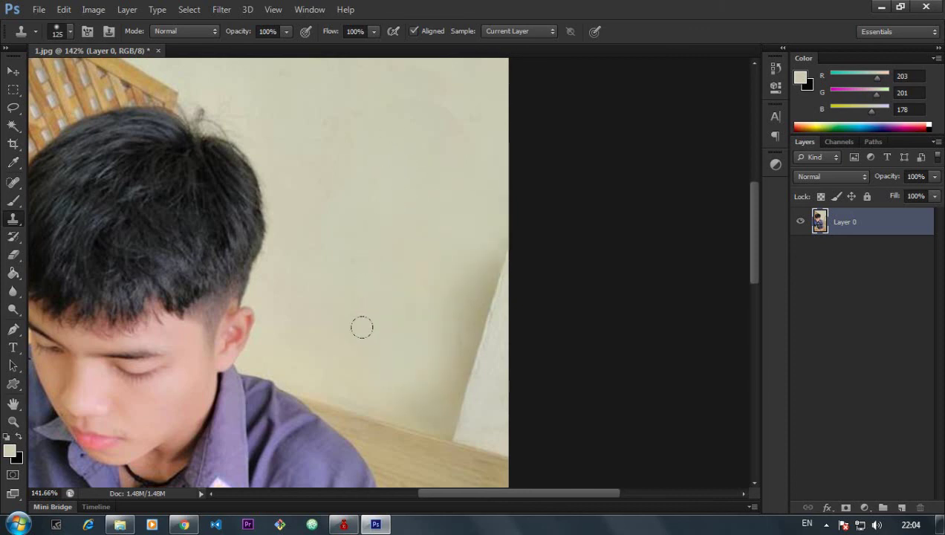
key(ctrl+z)
Step: Zoom out to view the entire retouched photo with the clean wall
scroll(542, 409, down, 3)
scroll(481, 348, down, 2)
scroll(530, 264, up, 5)
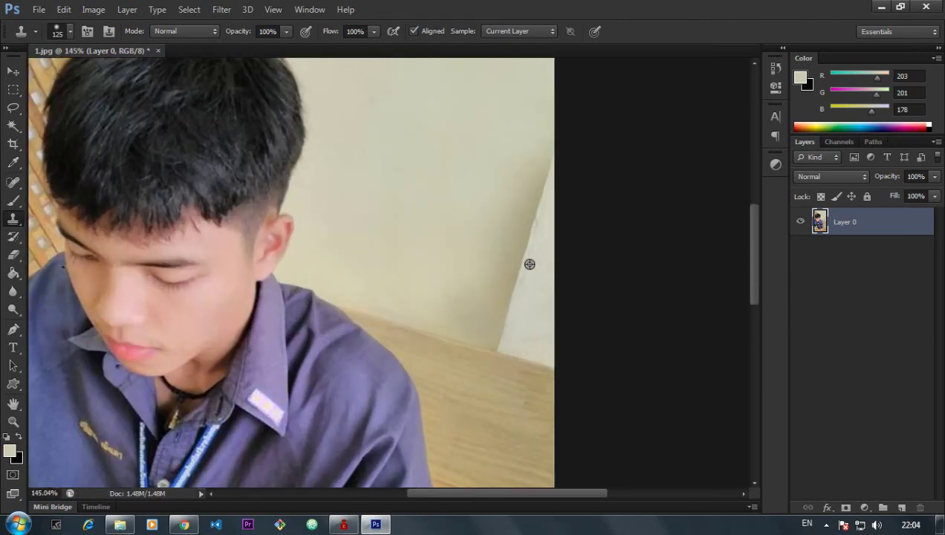
alt+click(406, 249)
scroll(520, 290, down, 3)
scroll(502, 204, up, 1)
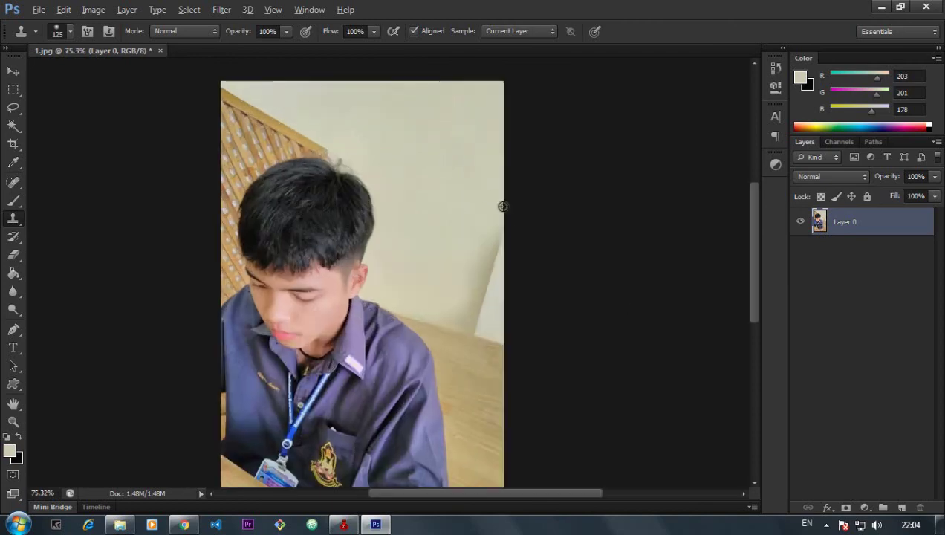
scroll(453, 204, down, 1)
scroll(372, 190, down, 1)
scroll(446, 215, up, 1)
scroll(446, 223, up, 1)
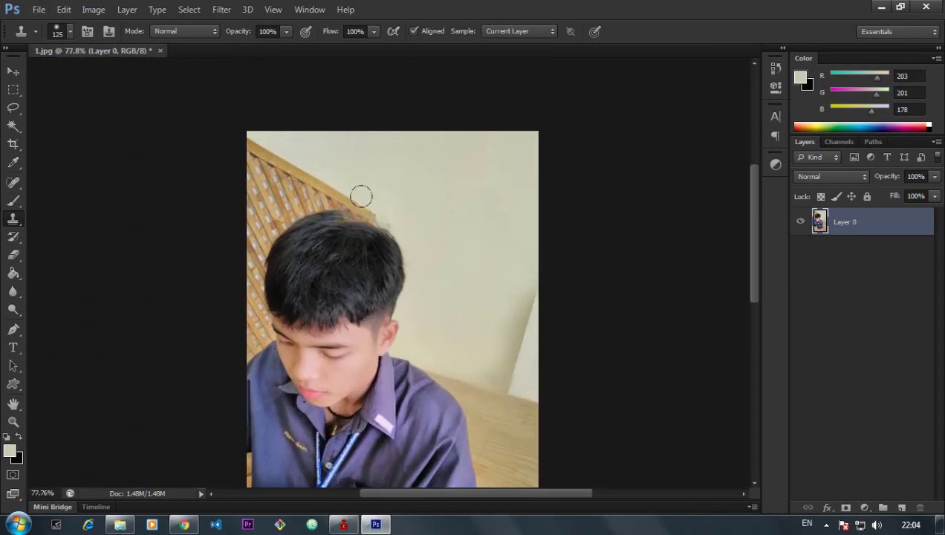
scroll(386, 185, down, 1)
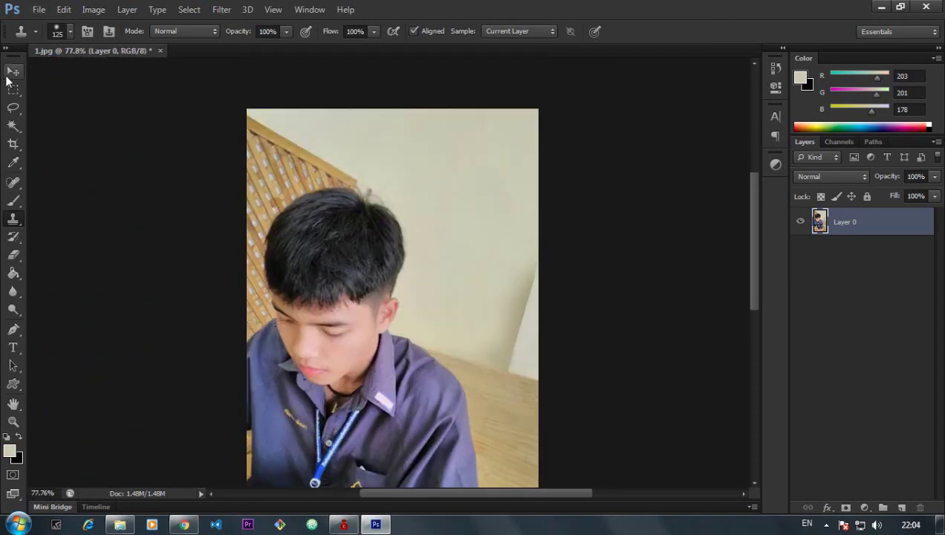
Step: Switch to the Move tool for Layer 0, showing transform controls around the photo
click(13, 70)
scroll(316, 151, down, 1)
scroll(341, 160, down, 1)
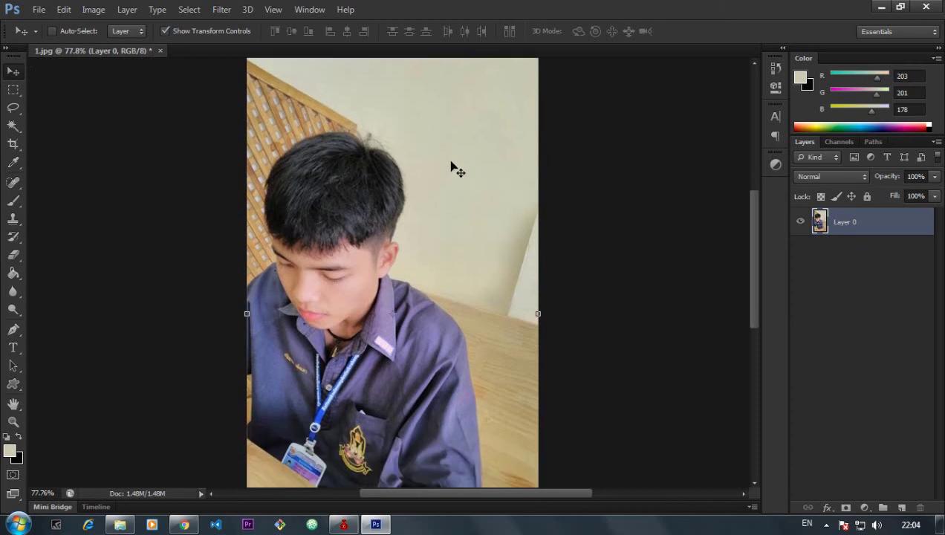
scroll(550, 226, up, 1)
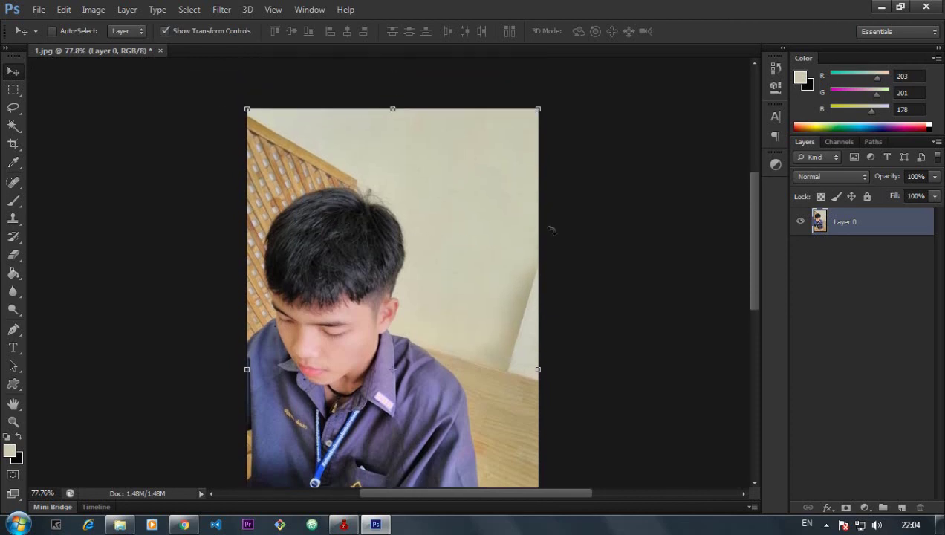